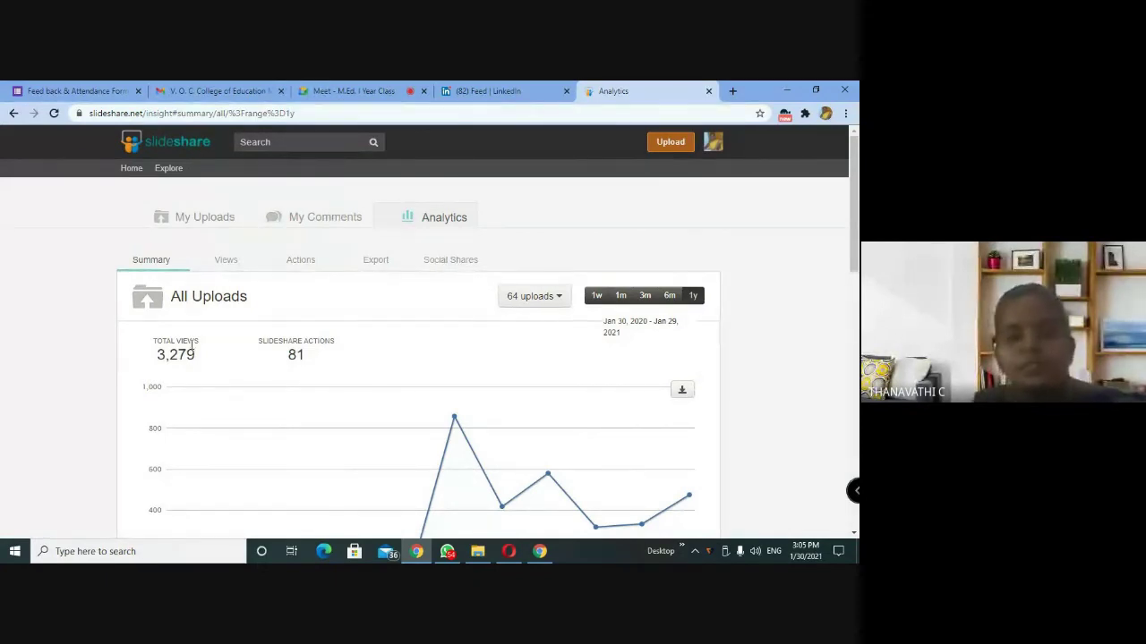
# Step: Review the one-year views chart and the likes, comments and downloads for all uploads in the analytics
pyautogui.click(222, 263)
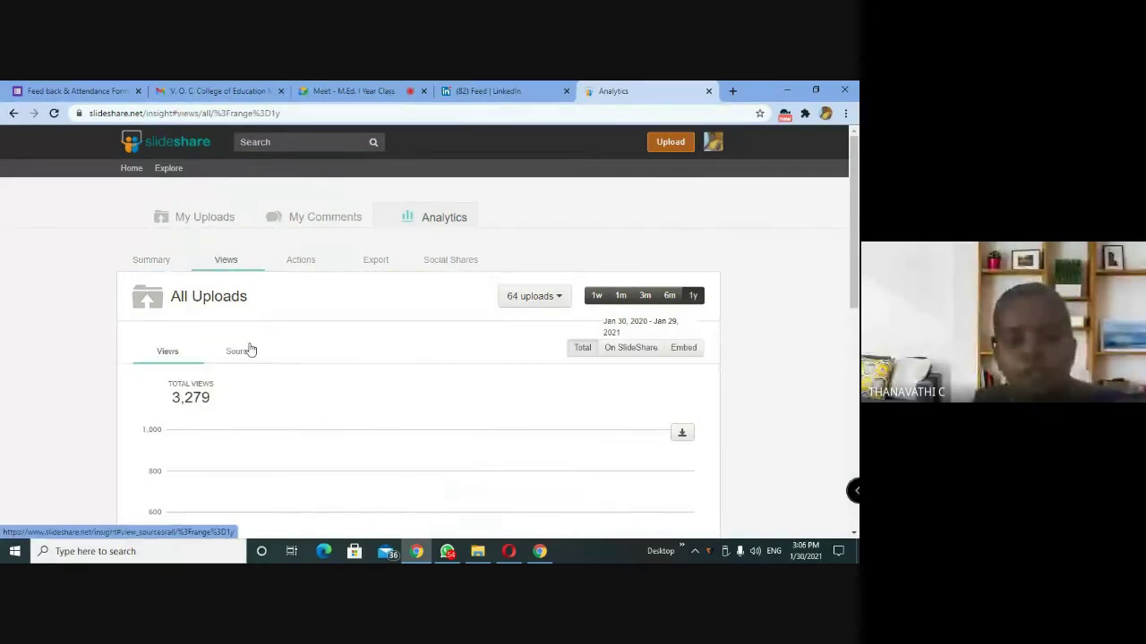
pyautogui.scroll(-2, 301, 358)
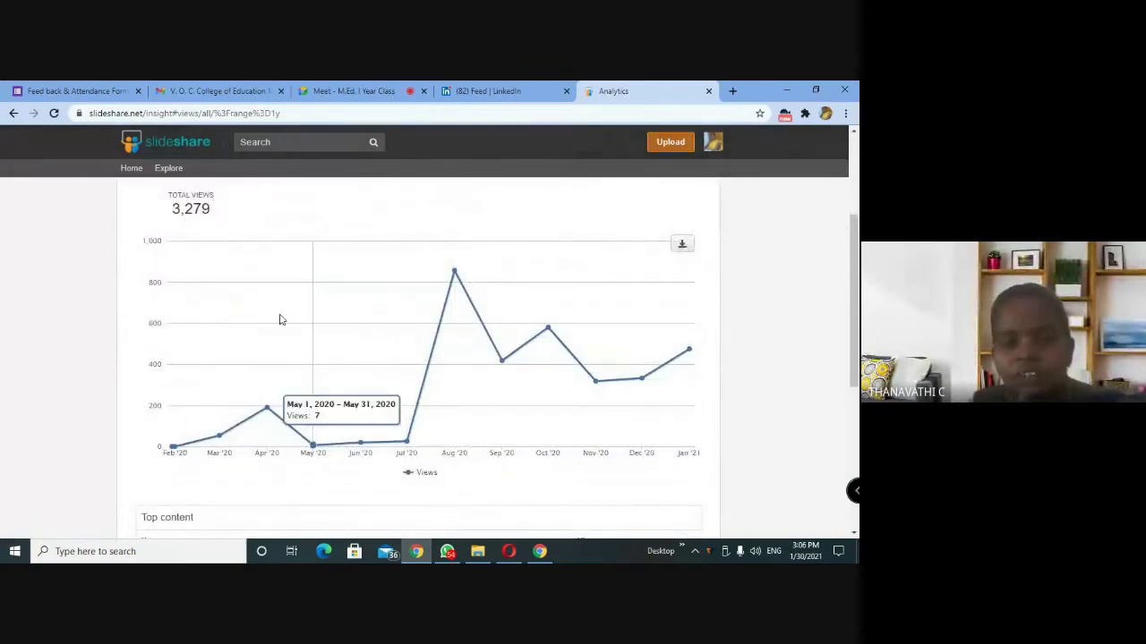
pyautogui.scroll(2, 269, 316)
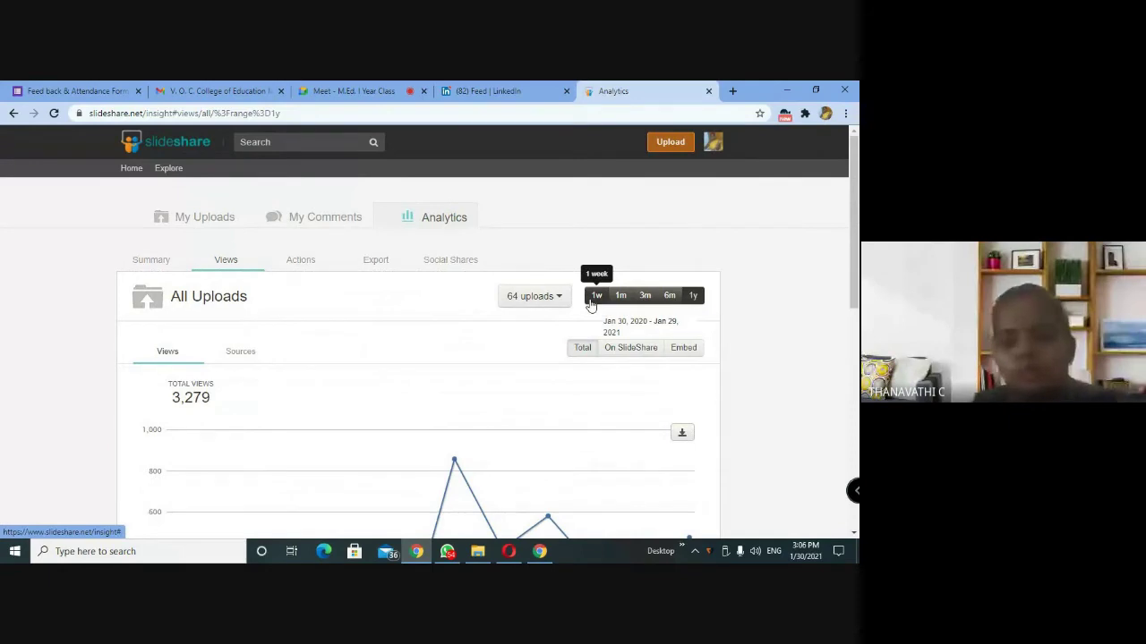
pyautogui.click(300, 262)
pyautogui.scroll(-1, 112, 345)
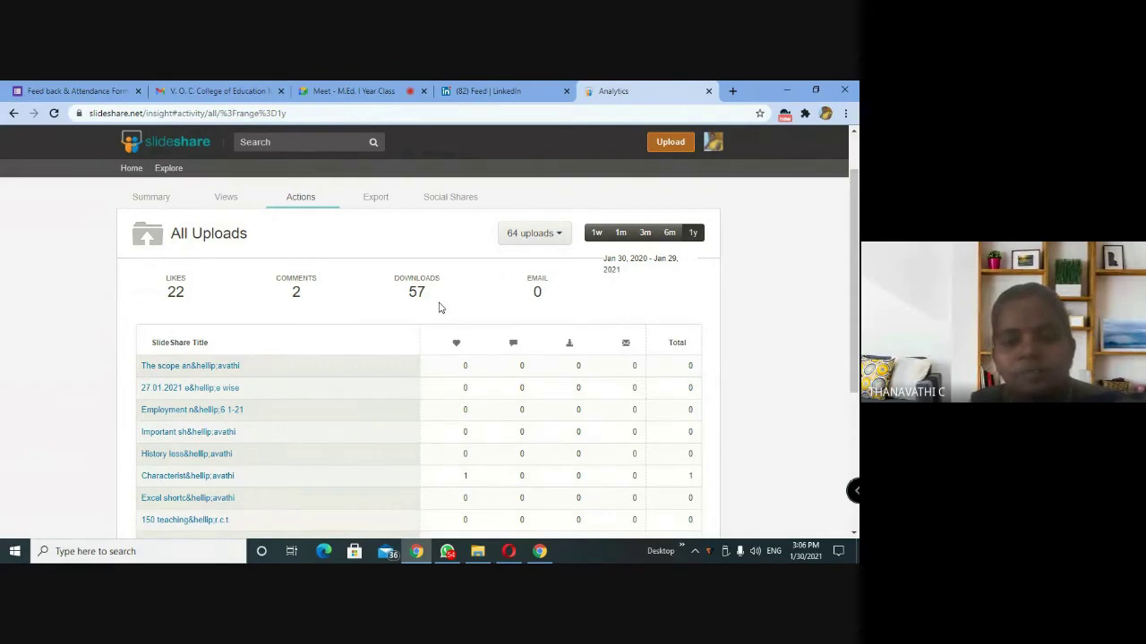
# Step: Look at the CSV export options, the social shares and the summary in the analytics
pyautogui.click(377, 196)
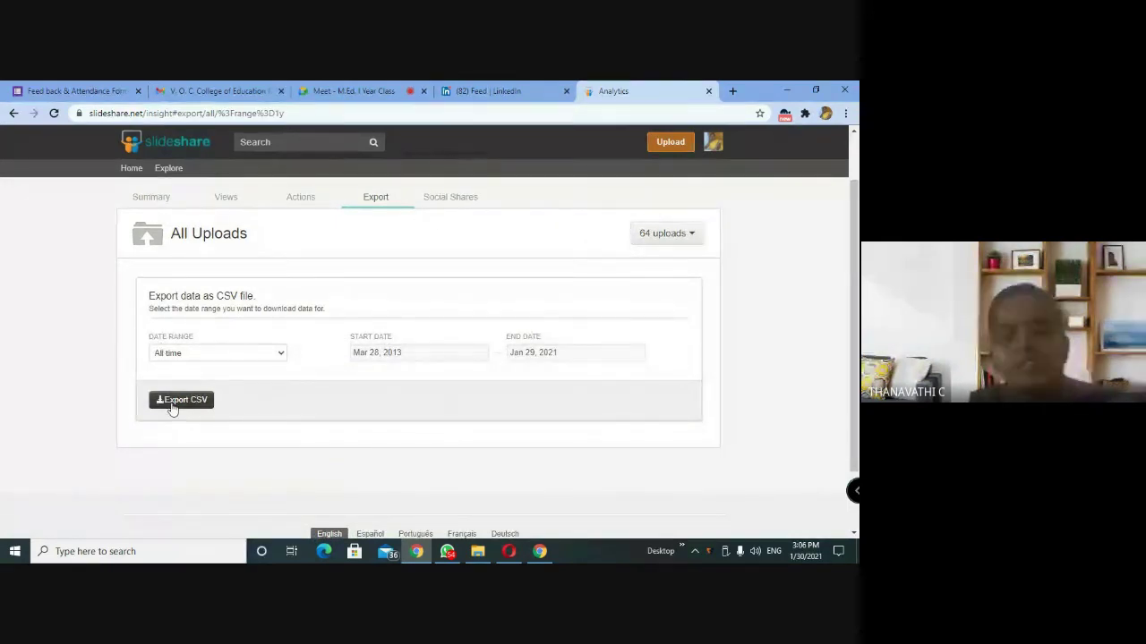
pyautogui.click(445, 198)
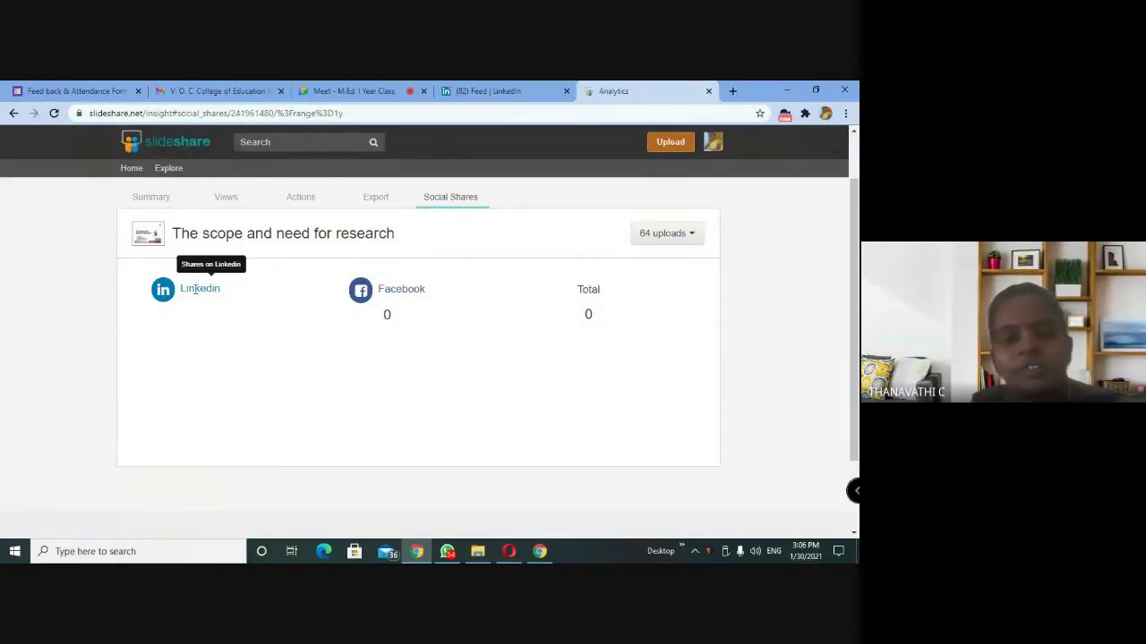
pyautogui.click(152, 196)
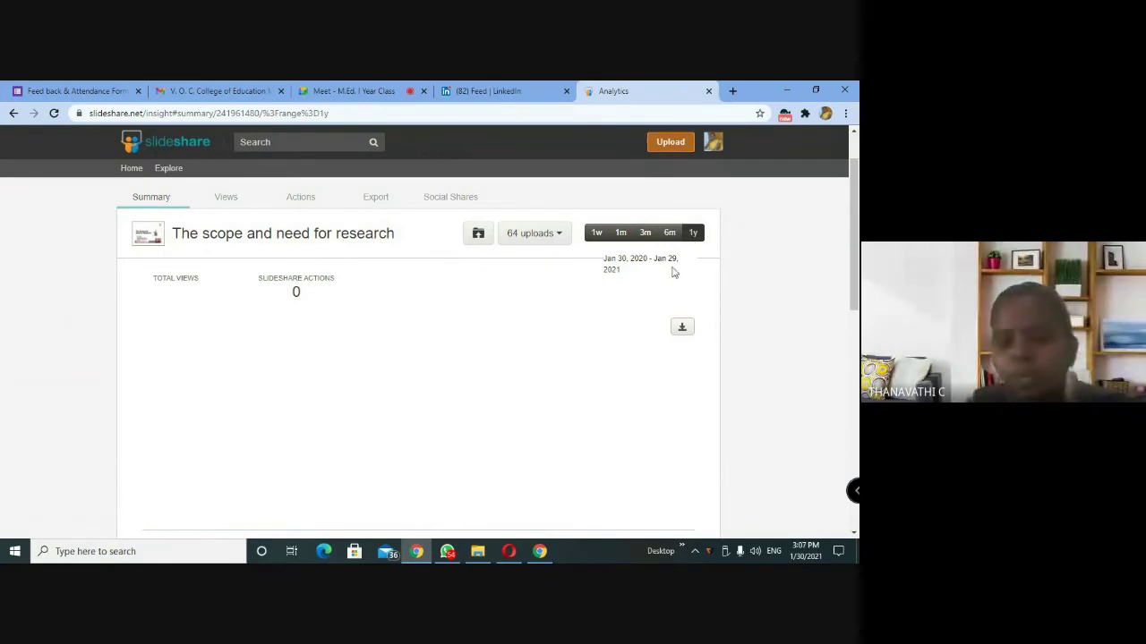
# Step: Reopen the account's analytics and review the all-uploads summary, including top content, SlideShare actions and traffic sources
pyautogui.click(713, 143)
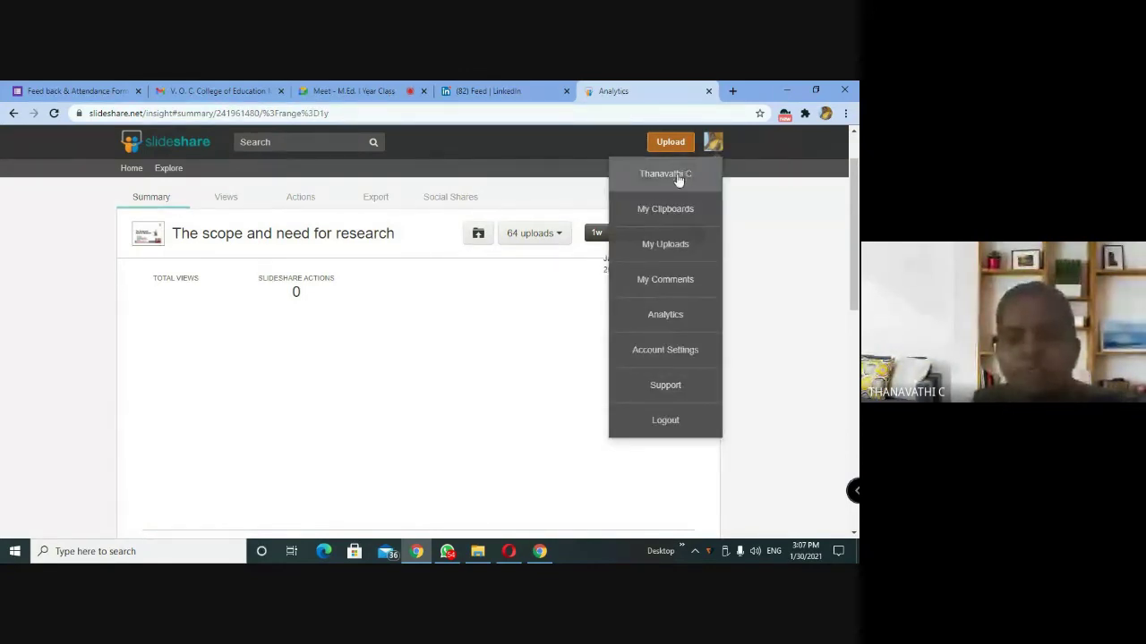
pyautogui.click(666, 315)
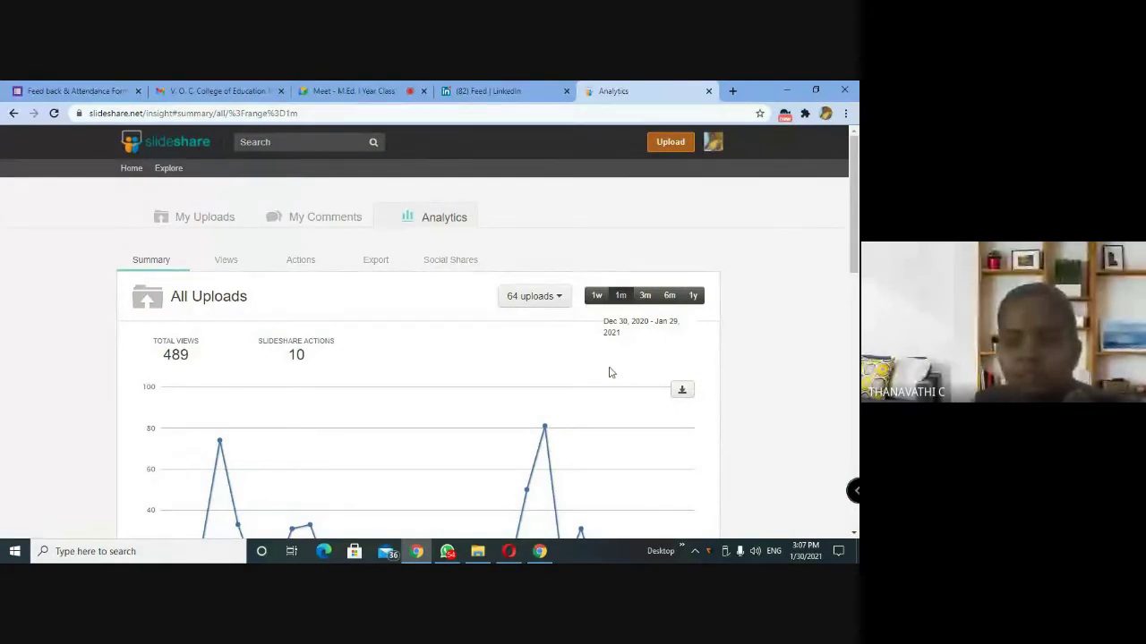
pyautogui.scroll(-6, 611, 372)
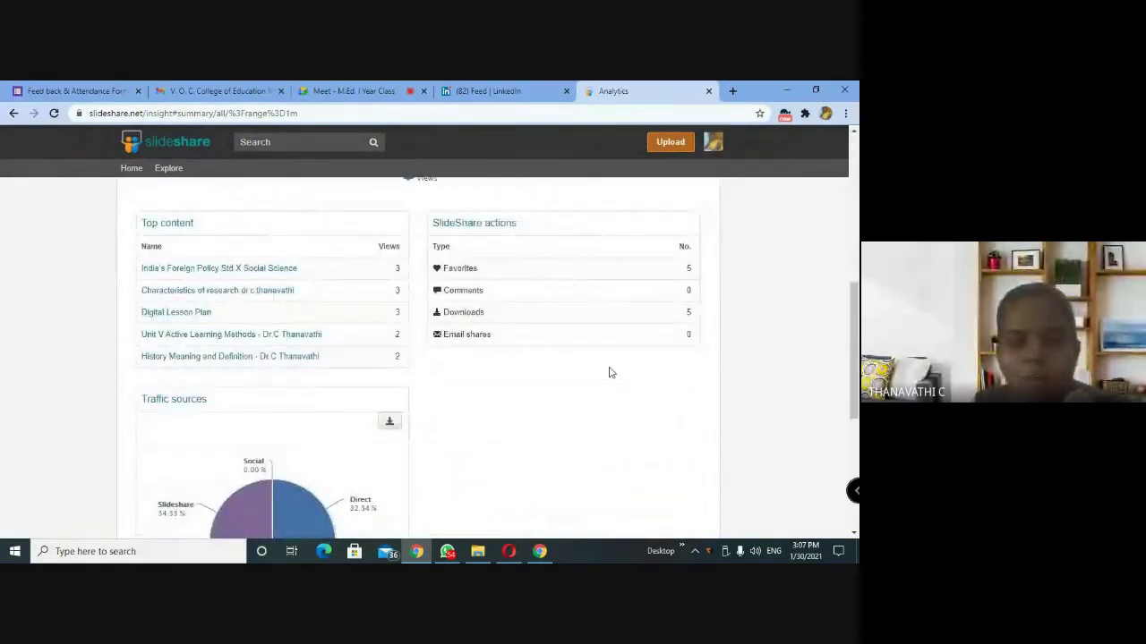
pyautogui.scroll(-5, 611, 372)
pyautogui.scroll(11, 611, 373)
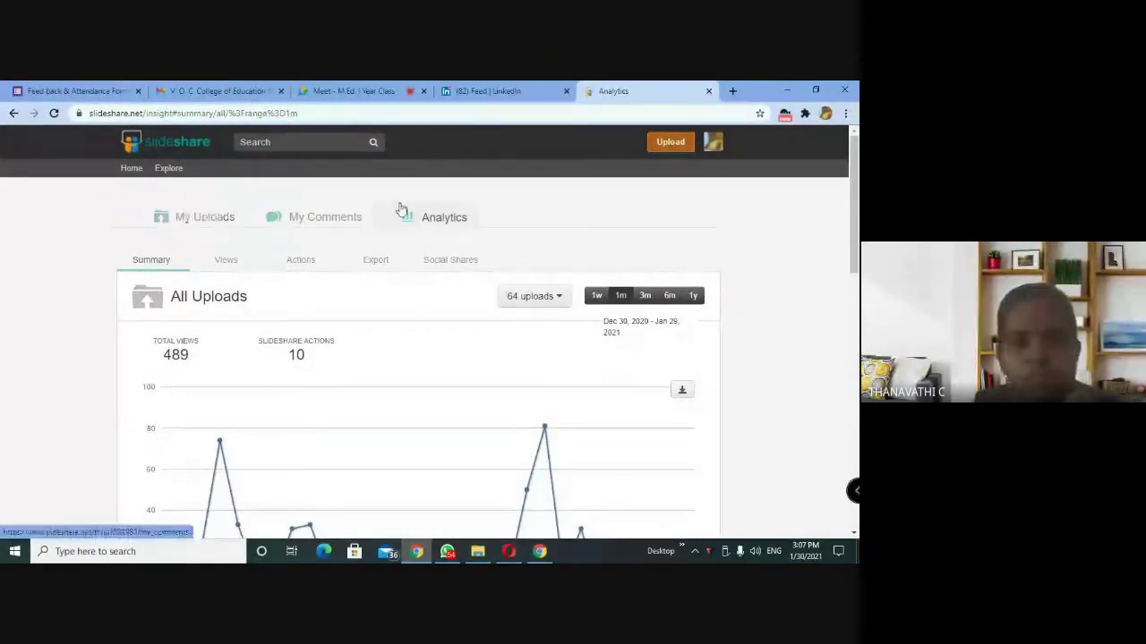
# Step: Open the account settings and look over the email preferences and the available settings sections
pyautogui.click(716, 141)
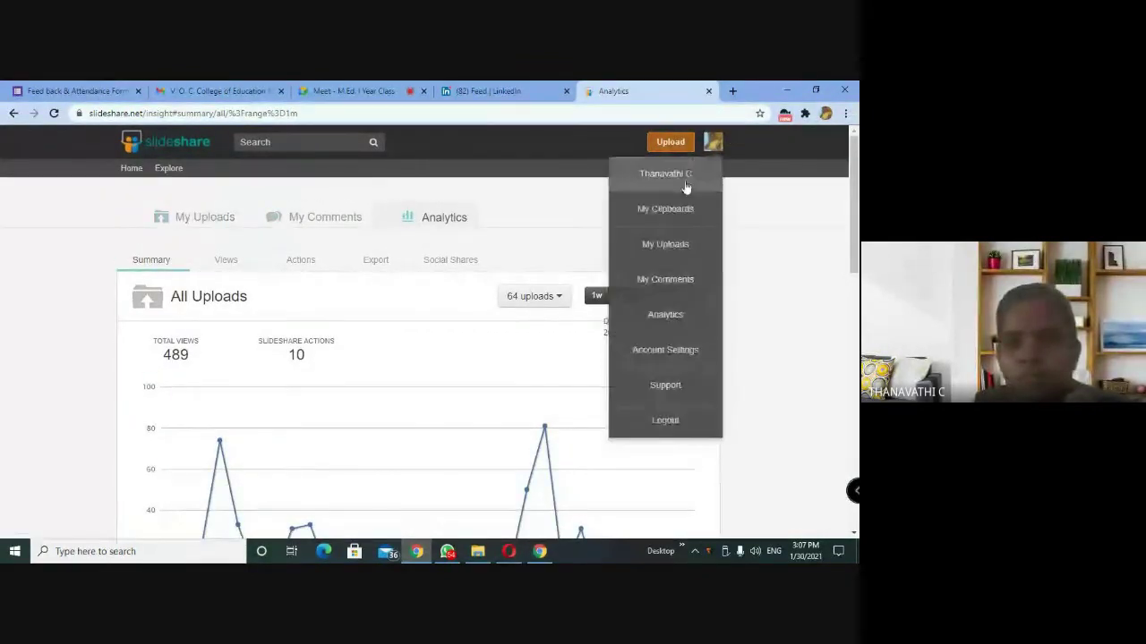
pyautogui.click(686, 350)
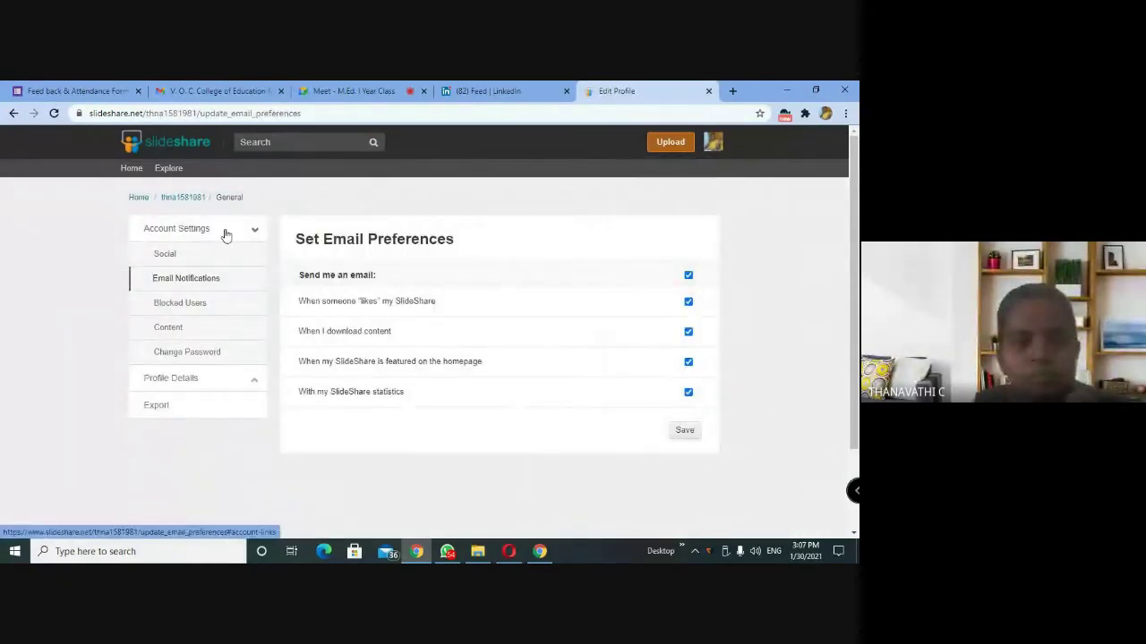
pyautogui.click(255, 233)
pyautogui.click(255, 232)
# Step: Upload the PDF on the meaning and objectives of research from the Desktop and preview its second slide
pyautogui.click(134, 199)
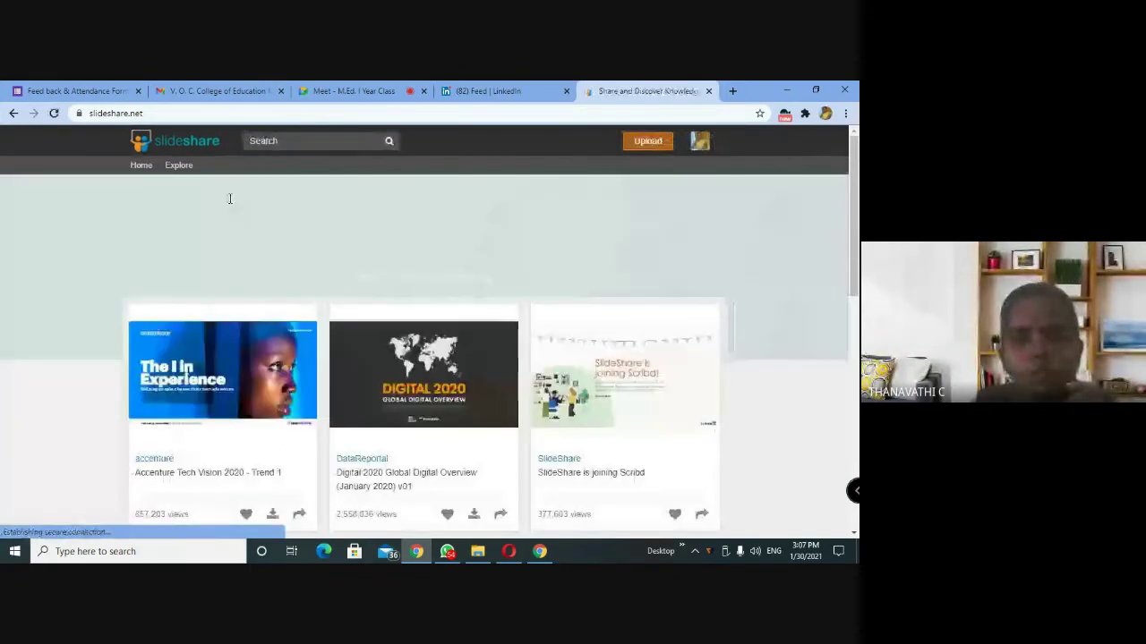
pyautogui.click(644, 143)
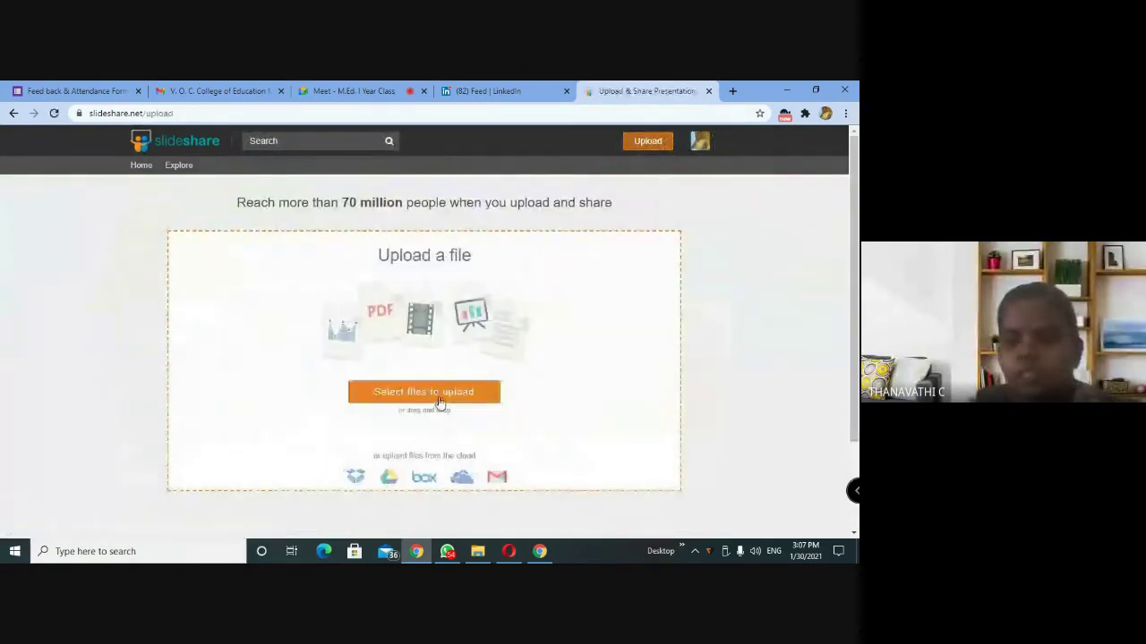
pyautogui.moveTo(700, 145)
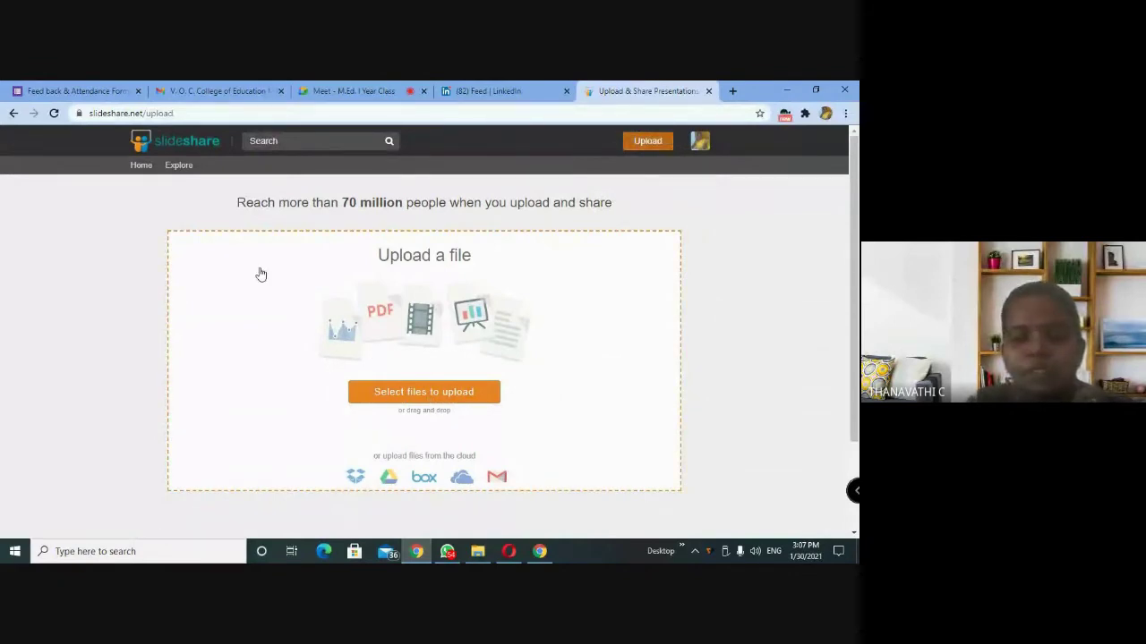
pyautogui.click(439, 398)
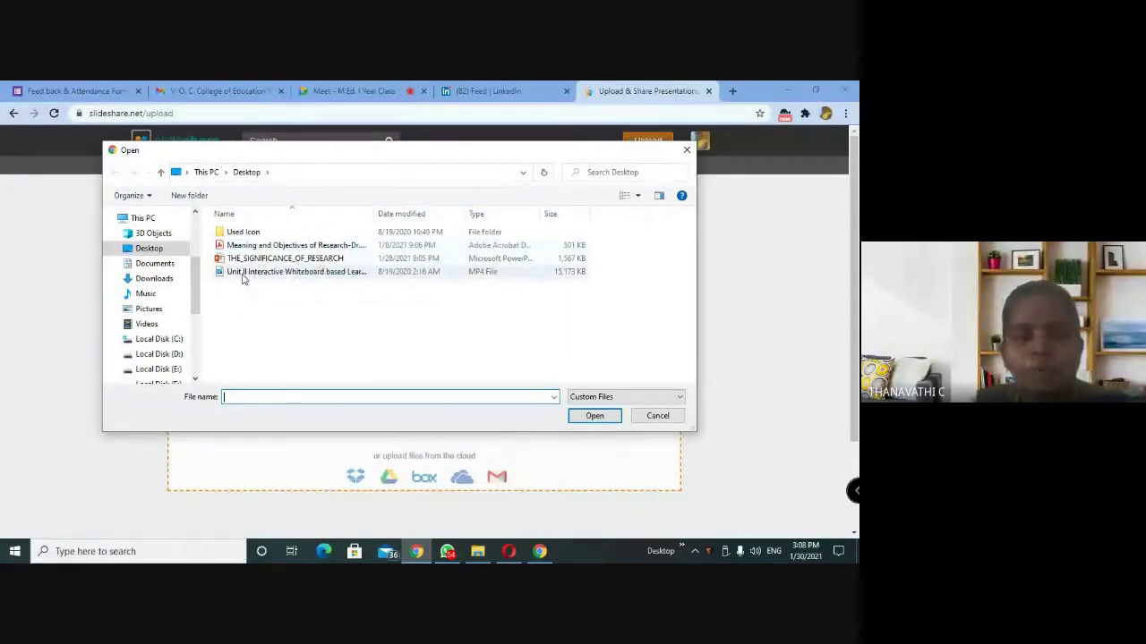
pyautogui.click(288, 249)
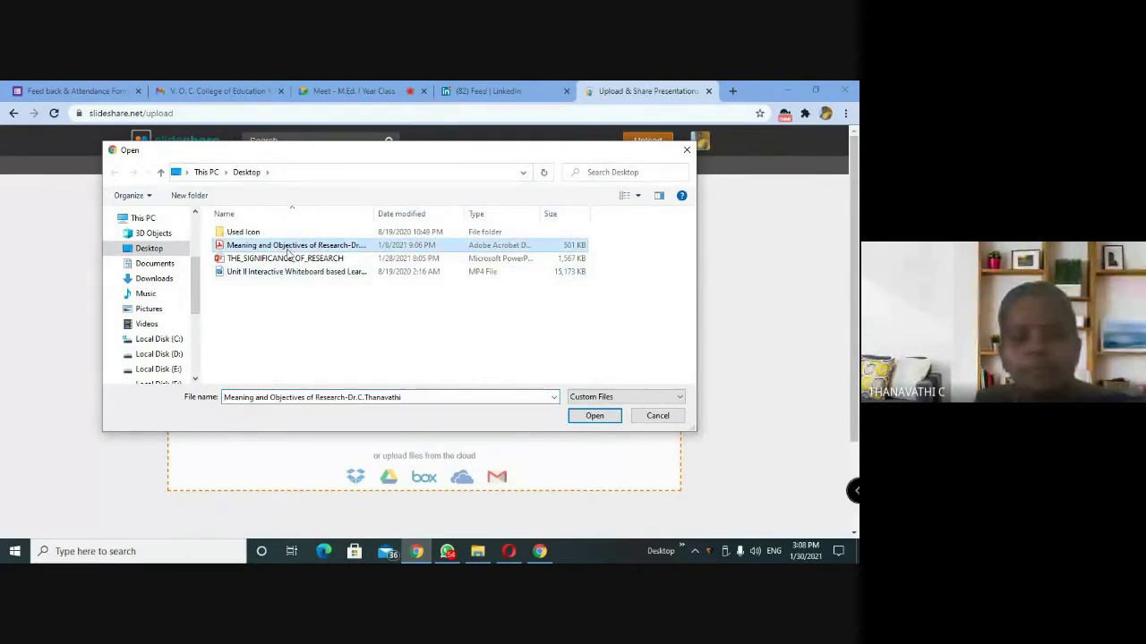
pyautogui.click(578, 417)
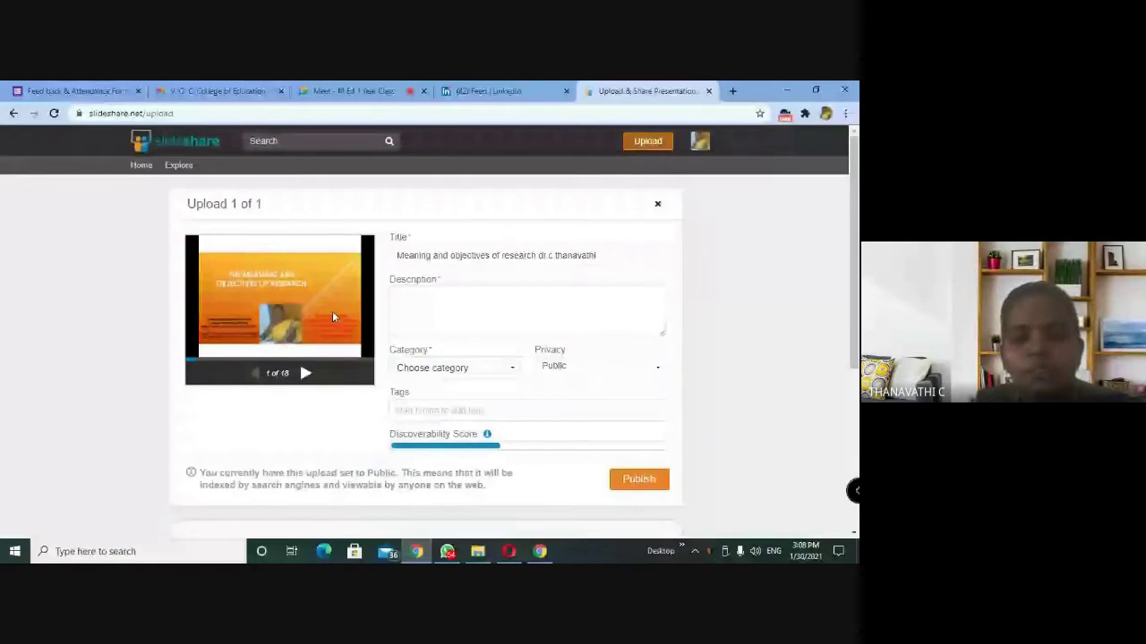
pyautogui.click(305, 373)
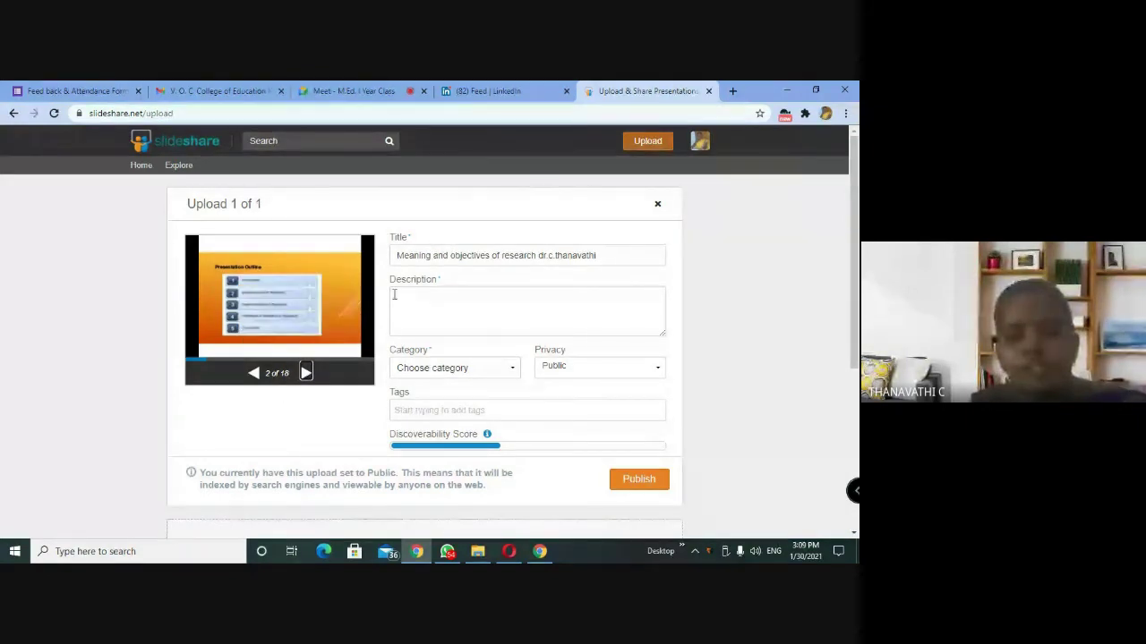
# Step: Copy the upload's full title into its description
pyautogui.click(579, 255)
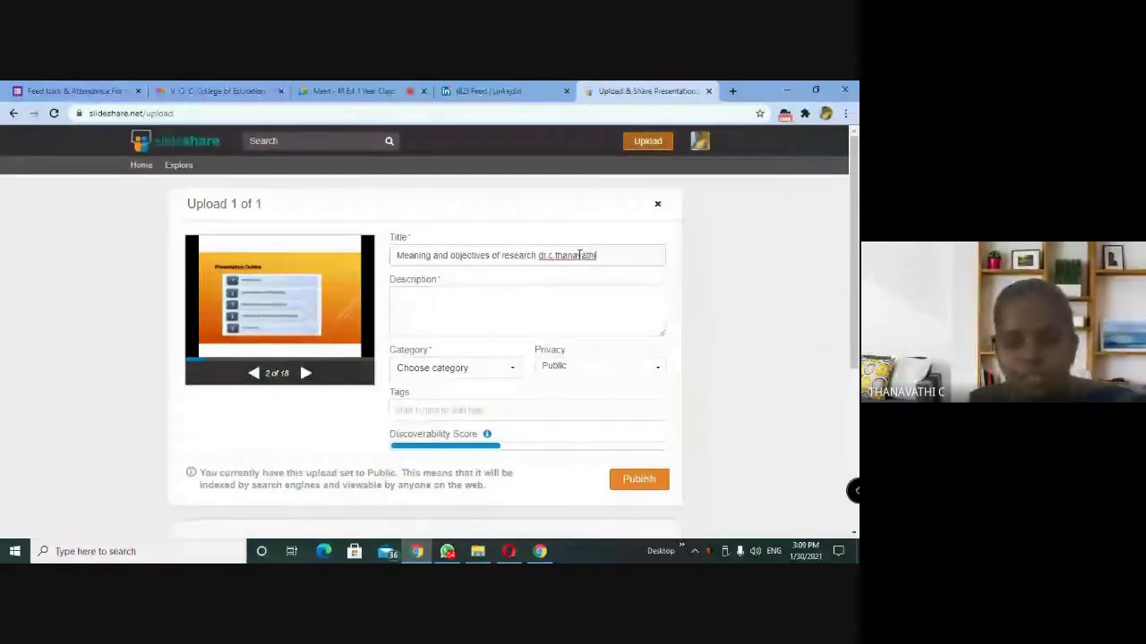
pyautogui.hotkey('ctrl', 'a')
pyautogui.hotkey('ctrl', 'c')
pyautogui.click(443, 301)
pyautogui.hotkey('ctrl', 'v')
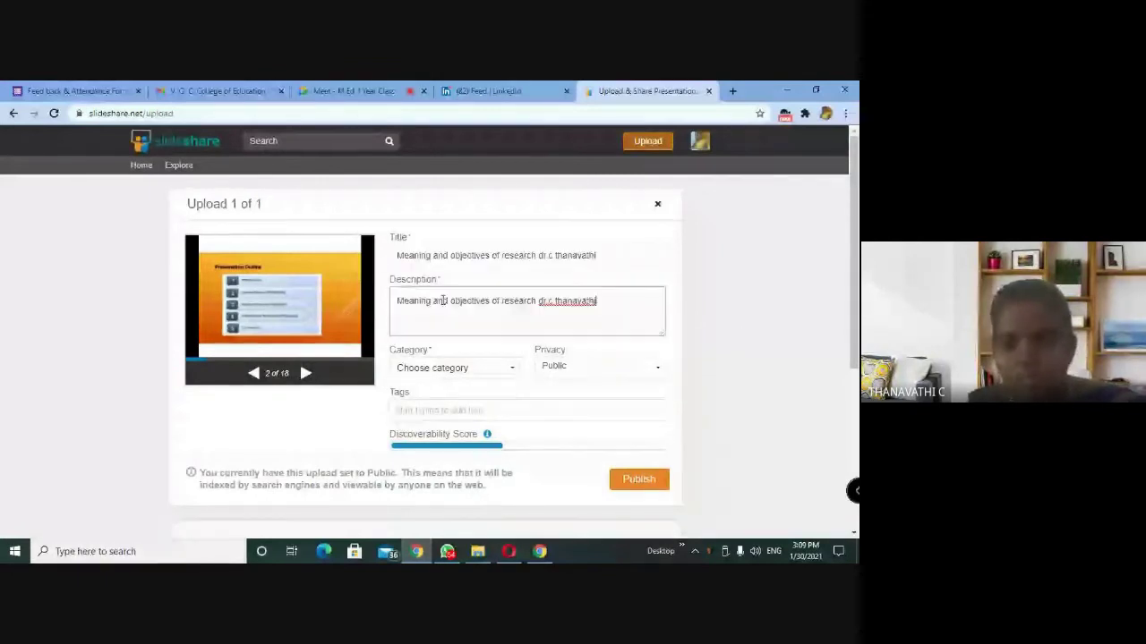
# Step: Replace the author's name at the end of the description with ". it is useful for all researchers."
pyautogui.press('BackSpace')
pyautogui.press('BackSpace')
pyautogui.press('BackSpace')
pyautogui.press('BackSpace')
pyautogui.press('BackSpace')
pyautogui.press('BackSpace')
pyautogui.press('BackSpace')
pyautogui.press('BackSpace')
pyautogui.press('BackSpace')
pyautogui.press('BackSpace')
pyautogui.press('BackSpace')
pyautogui.press('BackSpace')
pyautogui.press('BackSpace')
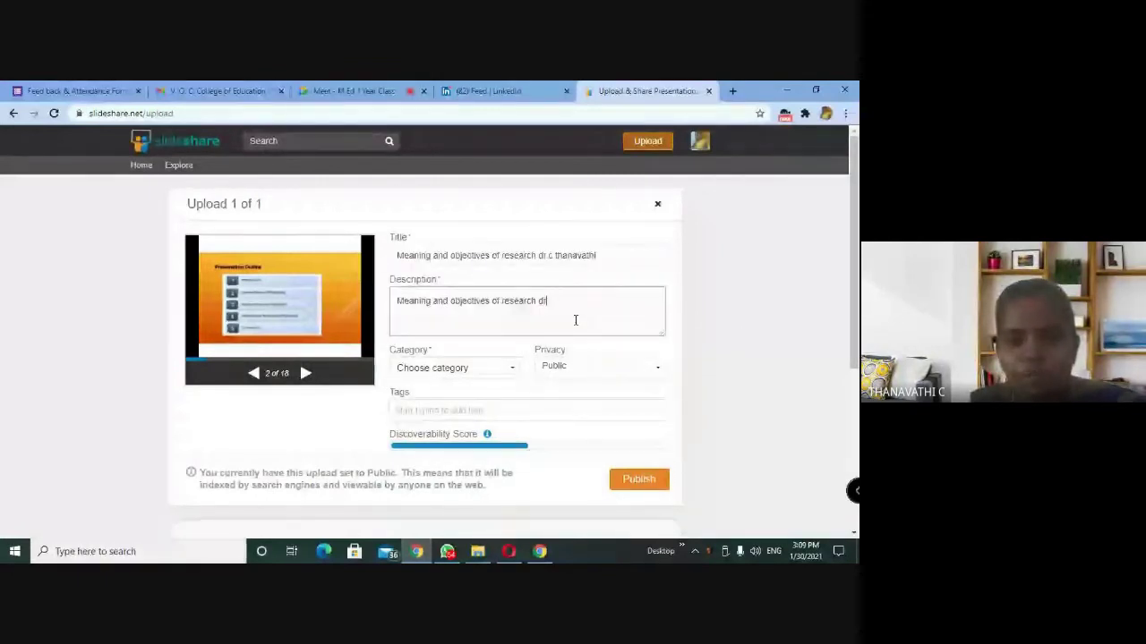
pyautogui.press('BackSpace')
pyautogui.press('BackSpace')
pyautogui.press('BackSpace')
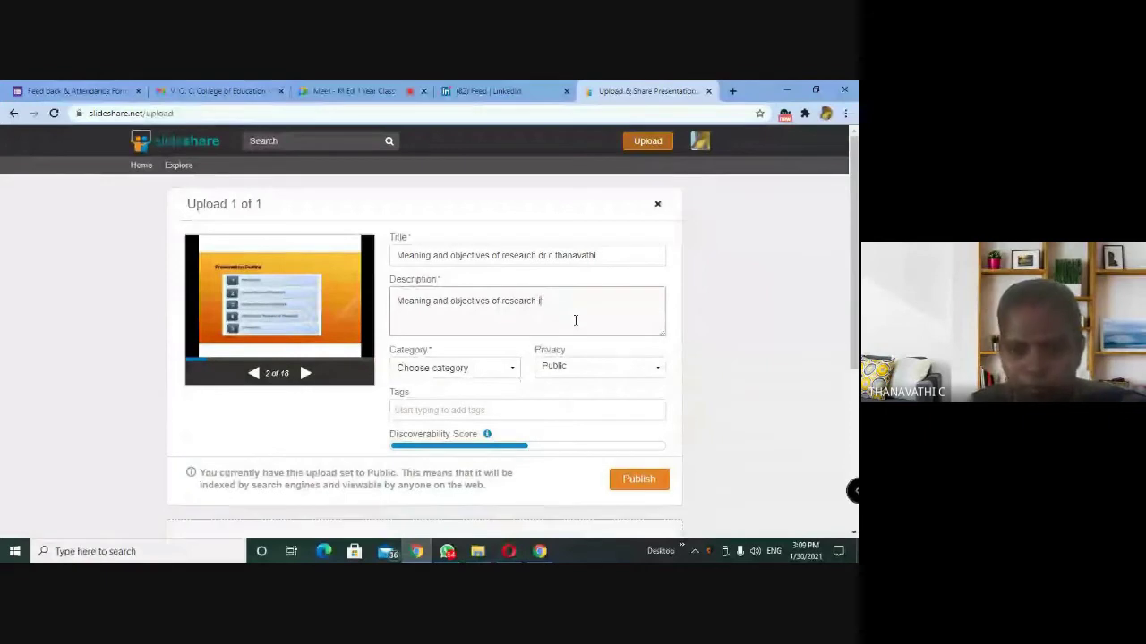
pyautogui.write('dr.is useful for ')
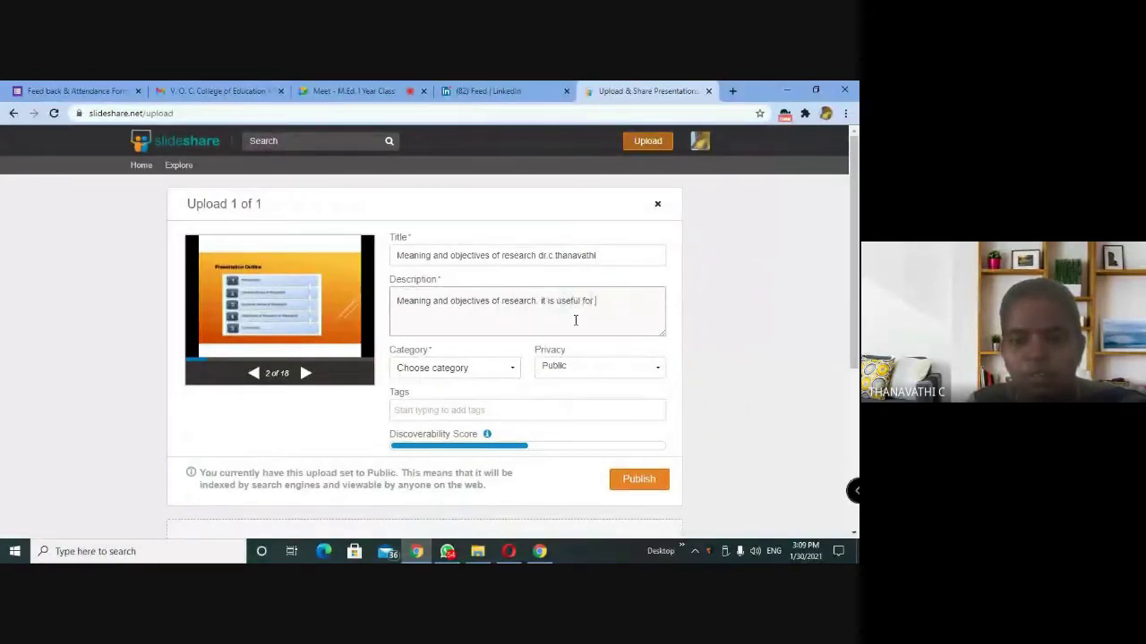
pyautogui.write('t')
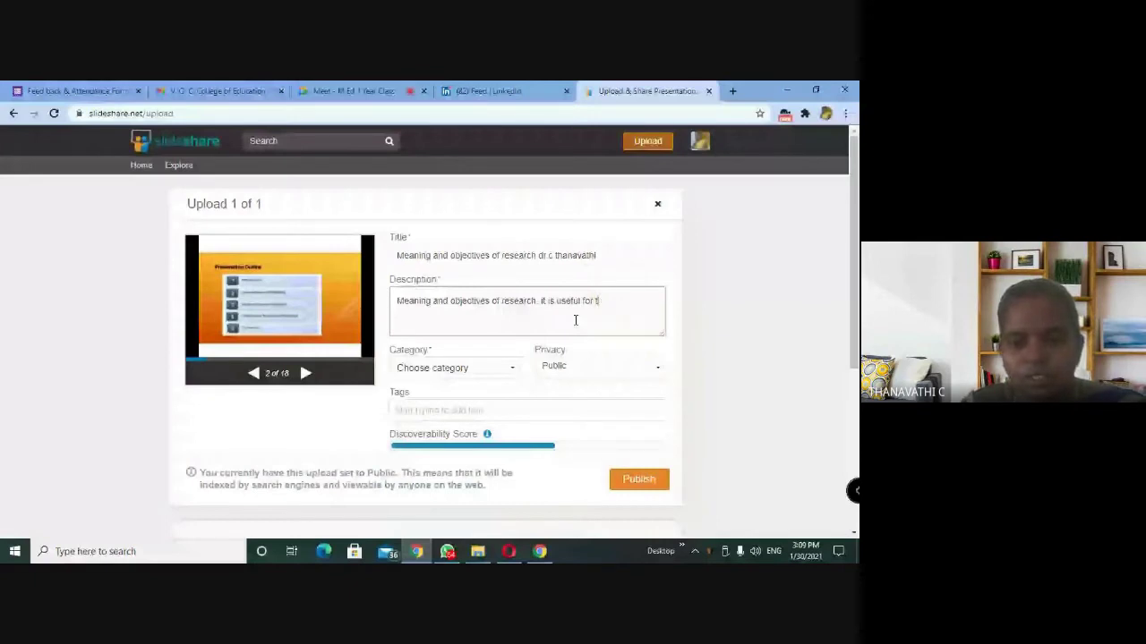
pyautogui.write('ll researchers.')
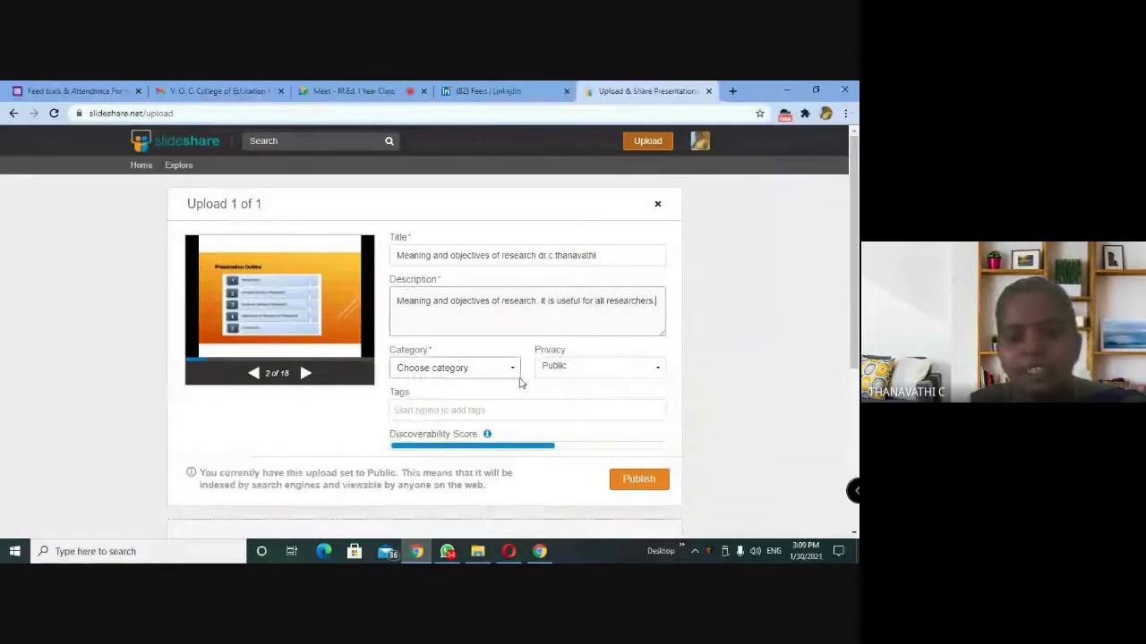
# Step: Set the upload's category to Education and review the privacy options
pyautogui.click(515, 371)
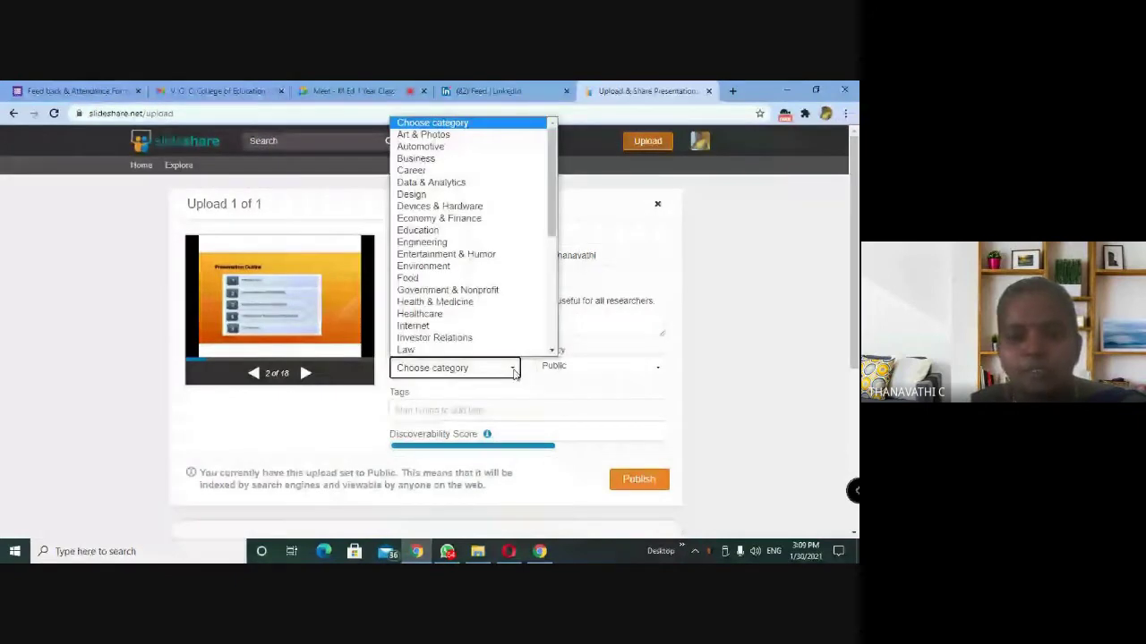
pyautogui.click(490, 234)
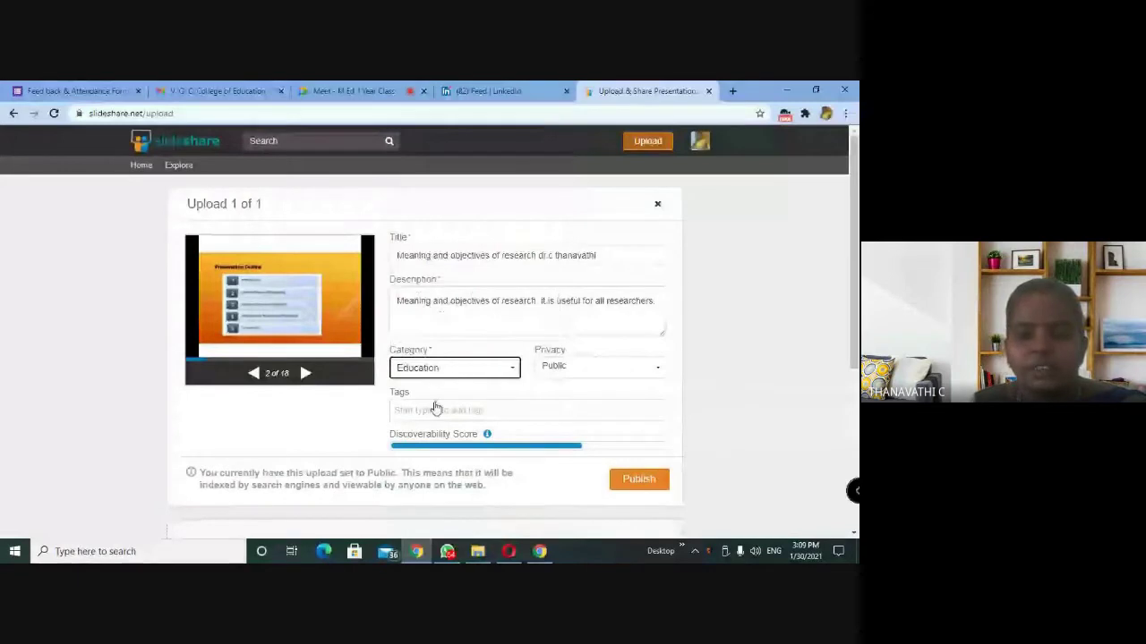
pyautogui.click(656, 368)
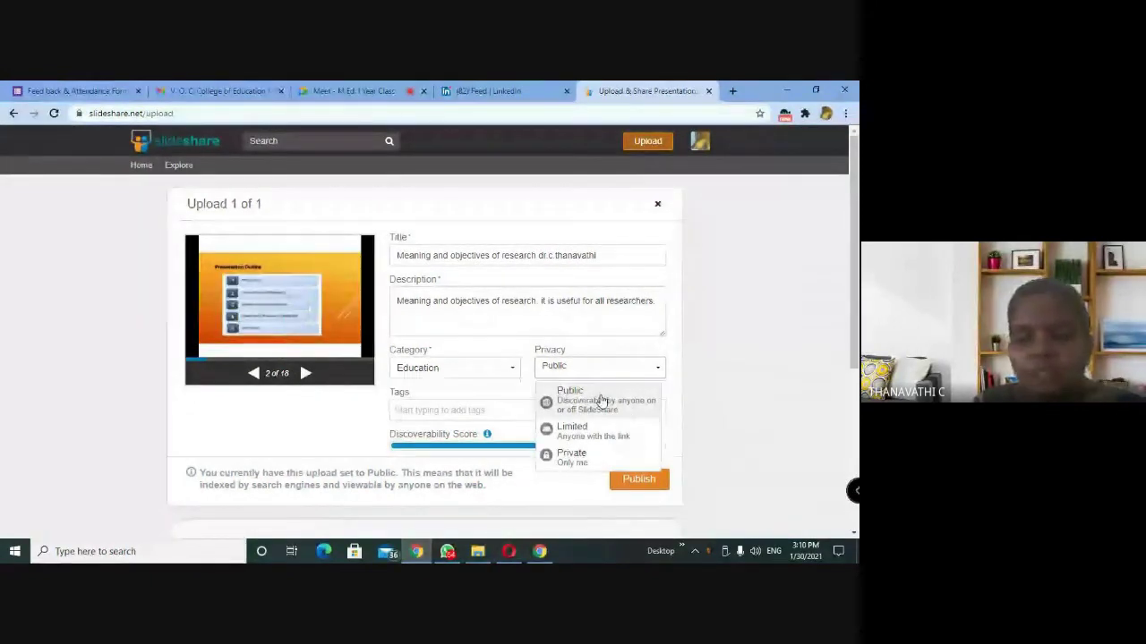
pyautogui.click(657, 373)
# Step: Add the tag "meaning and objectives of research" to the upload
pyautogui.scroll(-2, 428, 296)
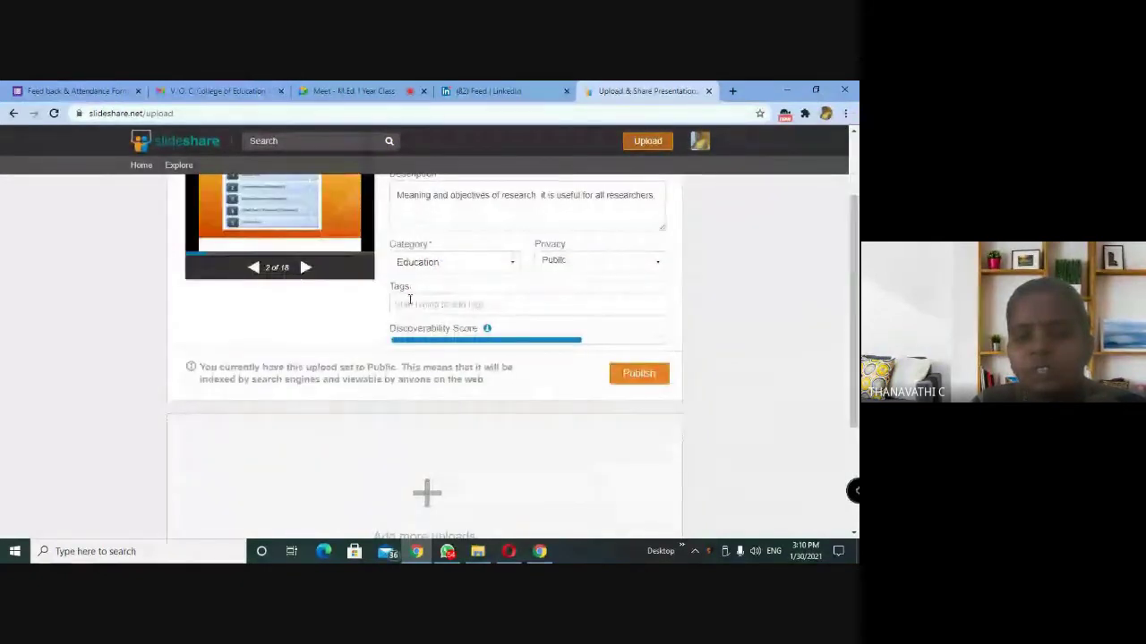
pyautogui.click(437, 304)
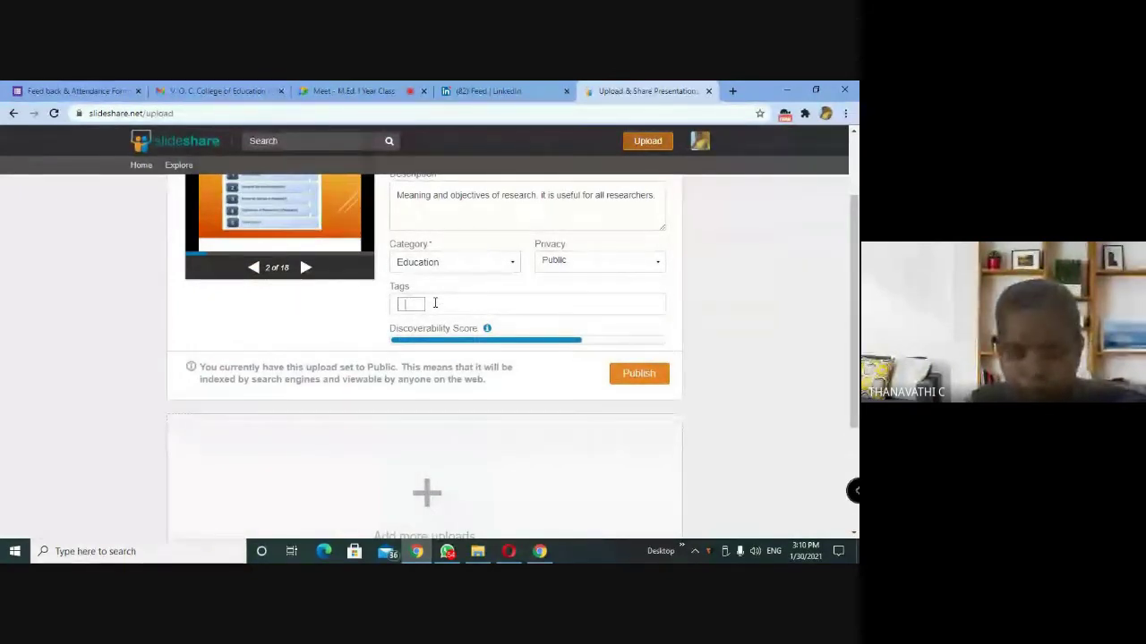
pyautogui.write('meaning and')
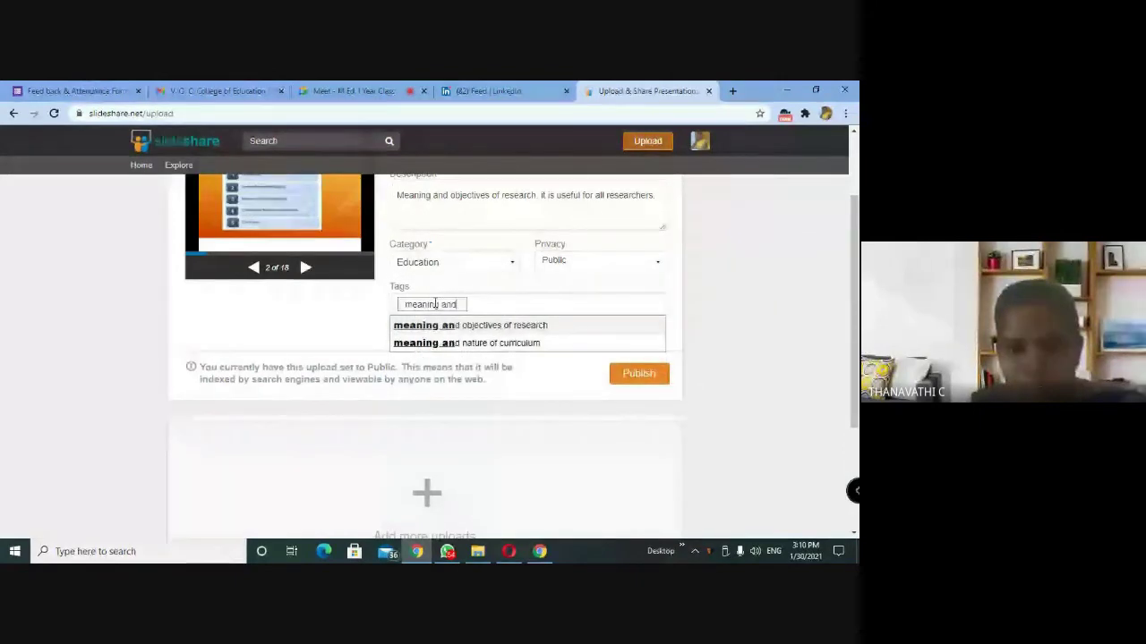
pyautogui.write(' objectives of')
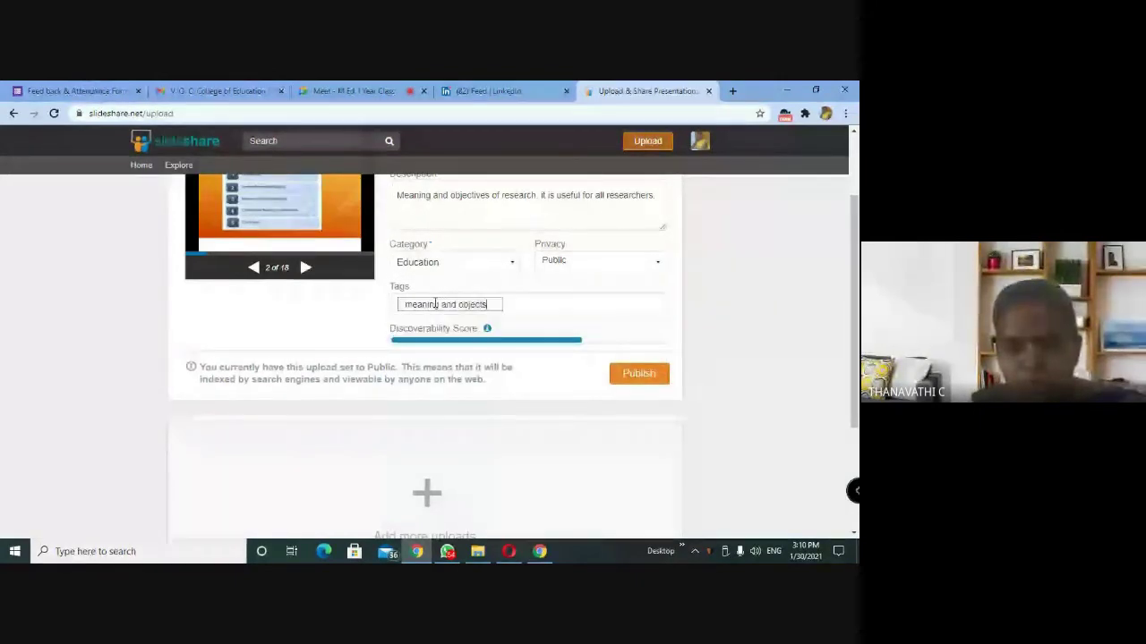
pyautogui.write(' research')
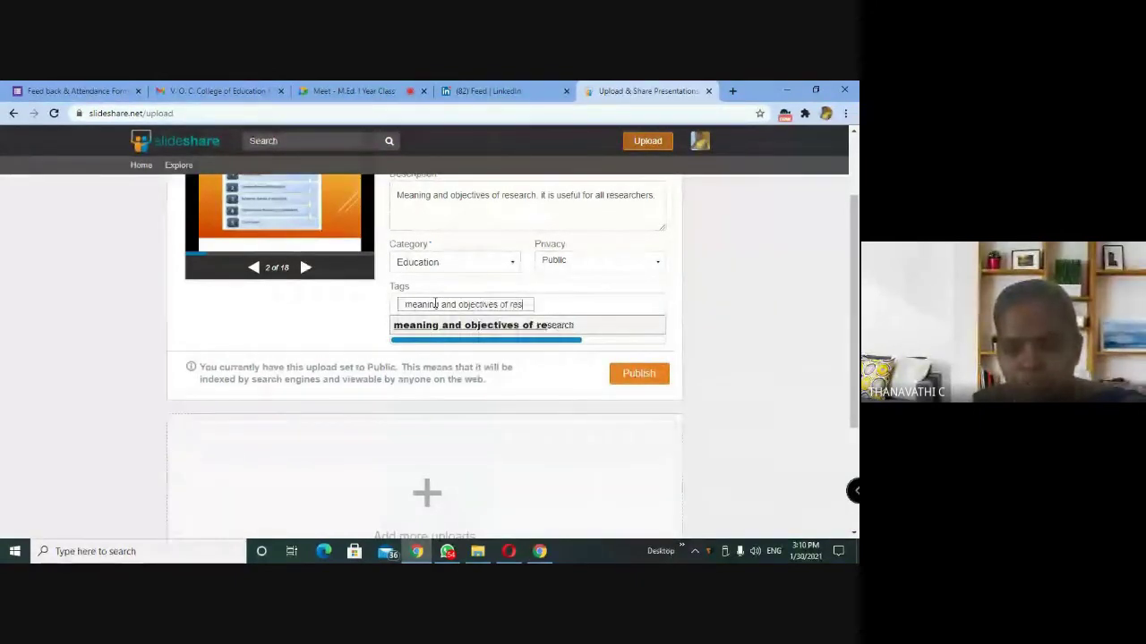
pyautogui.press('Return')
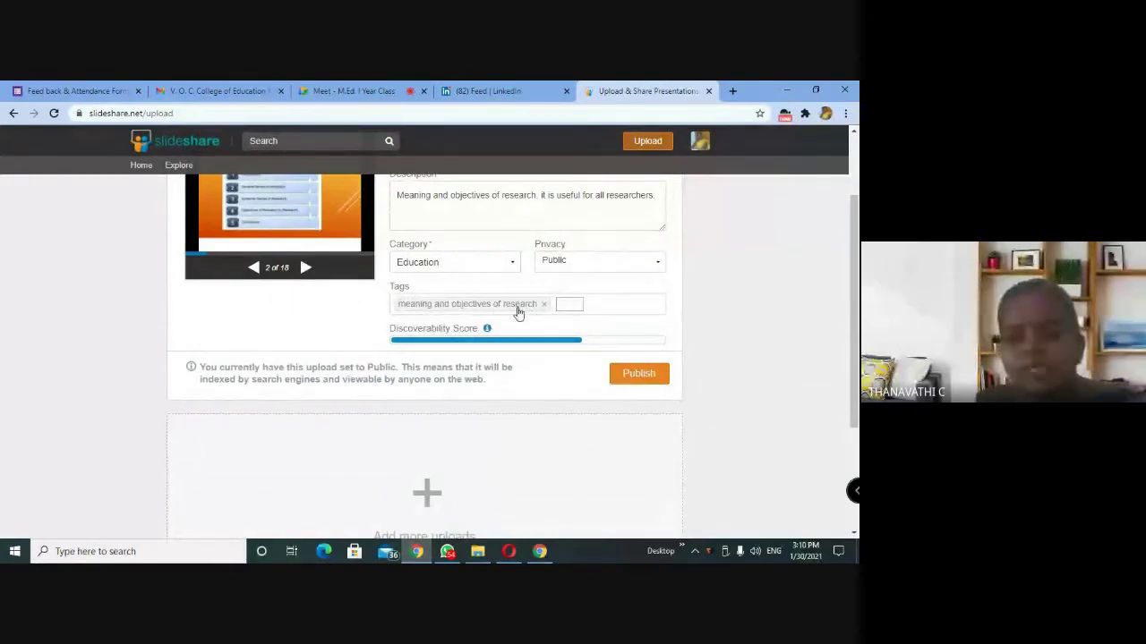
# Step: Add "research" as a second tag and publish the presentation
pyautogui.write('me')
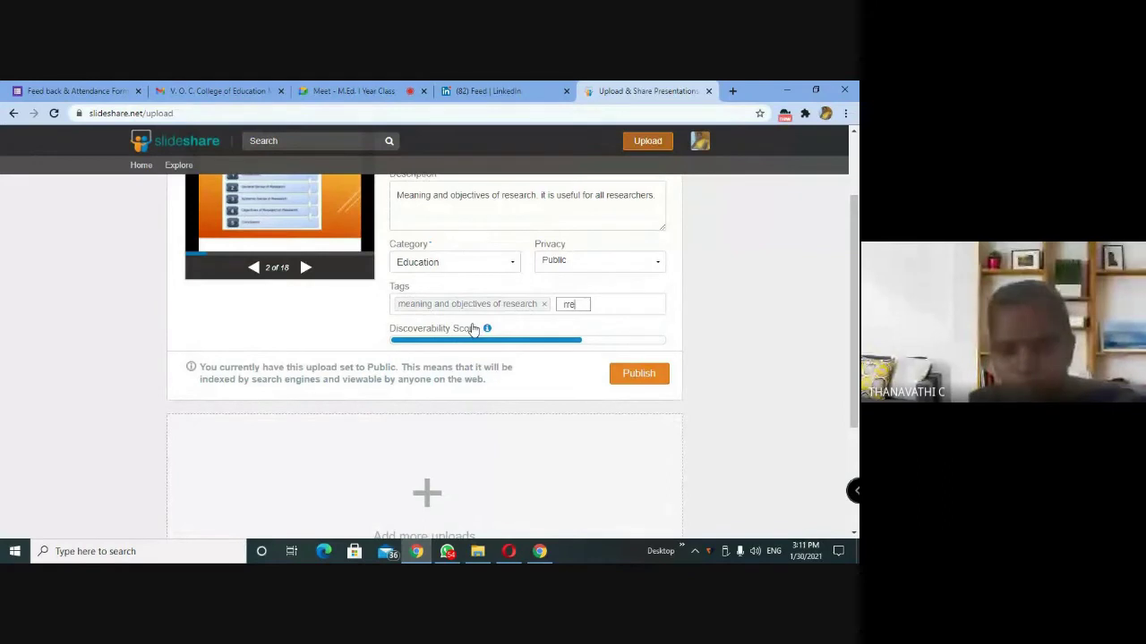
pyautogui.press('BackSpace')
pyautogui.press('BackSpace')
pyautogui.write('research')
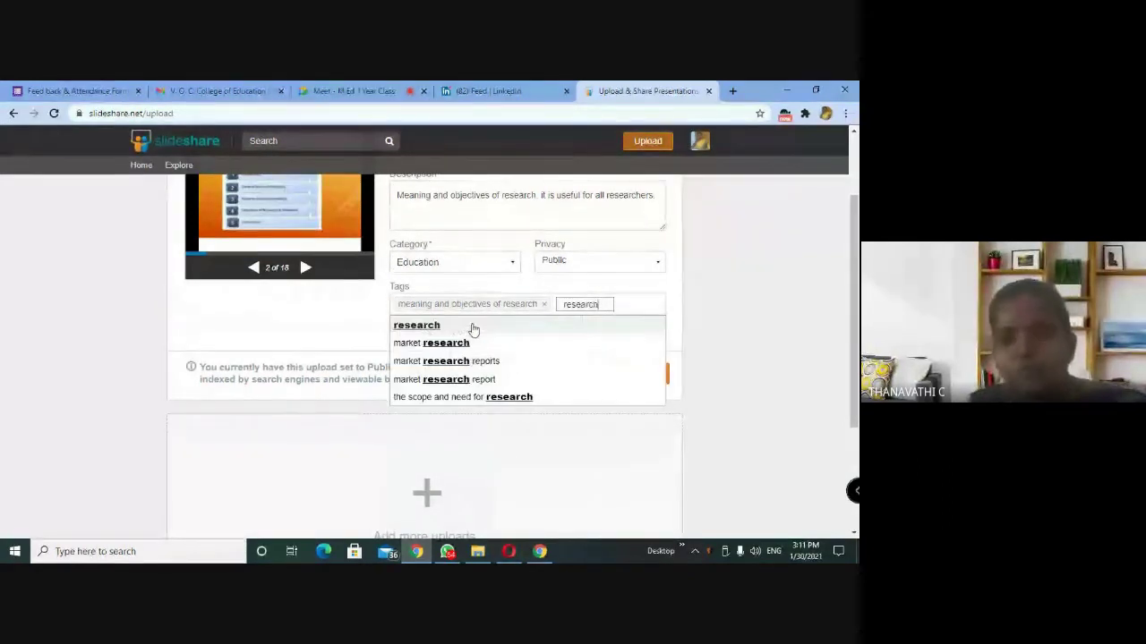
pyautogui.click(474, 327)
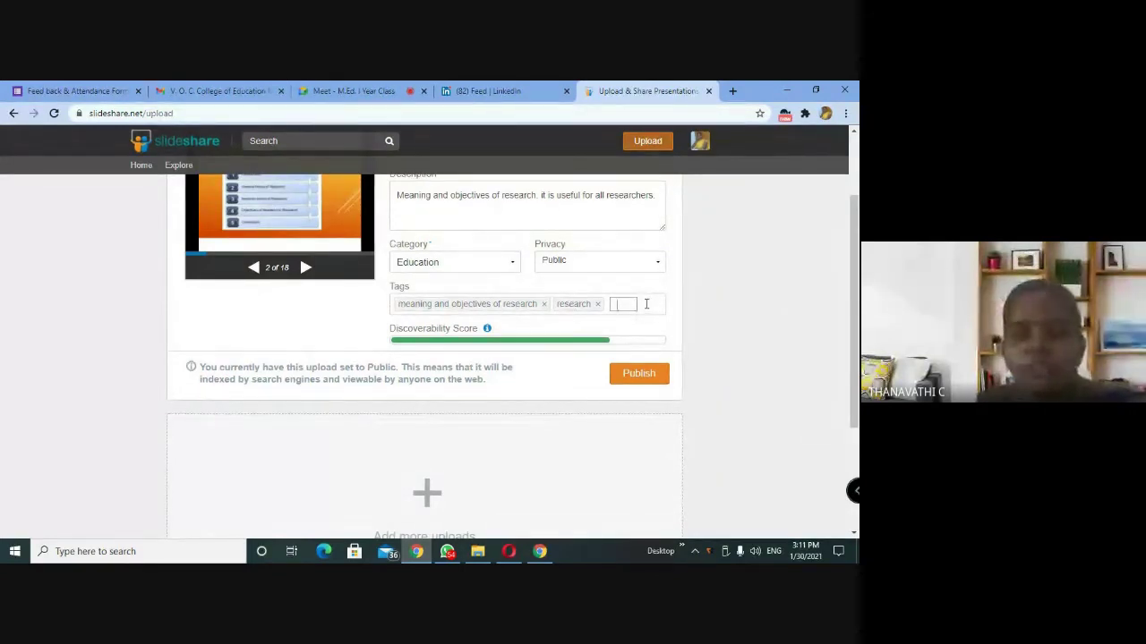
pyautogui.click(650, 377)
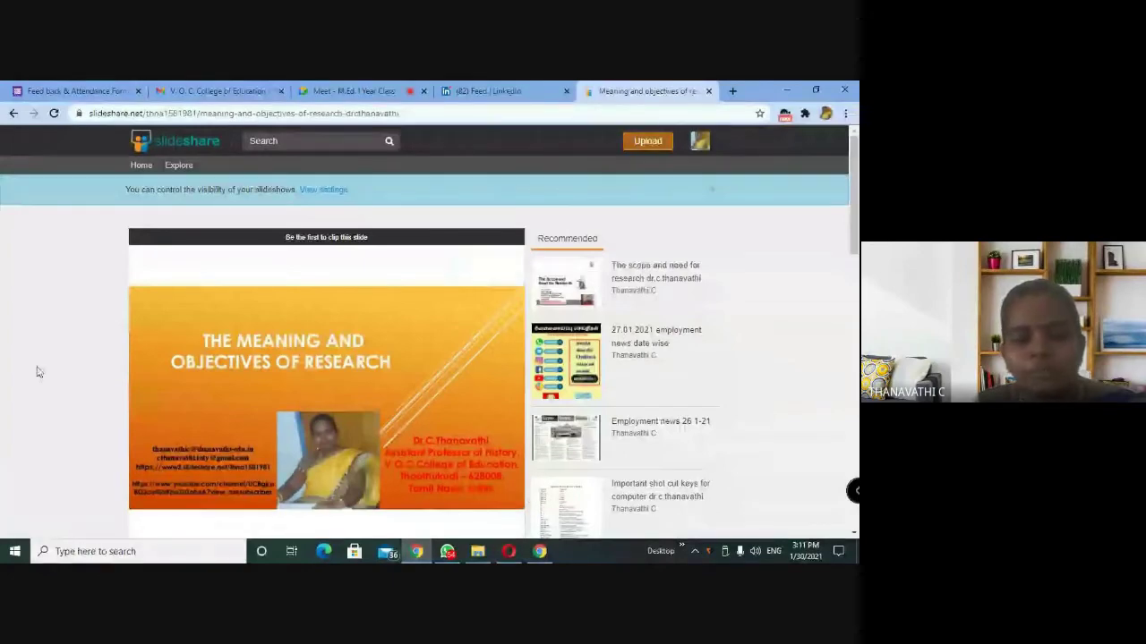
# Step: Open the published presentation's details for editing and review the category, language, player background color and license options
pyautogui.scroll(-3, 38, 371)
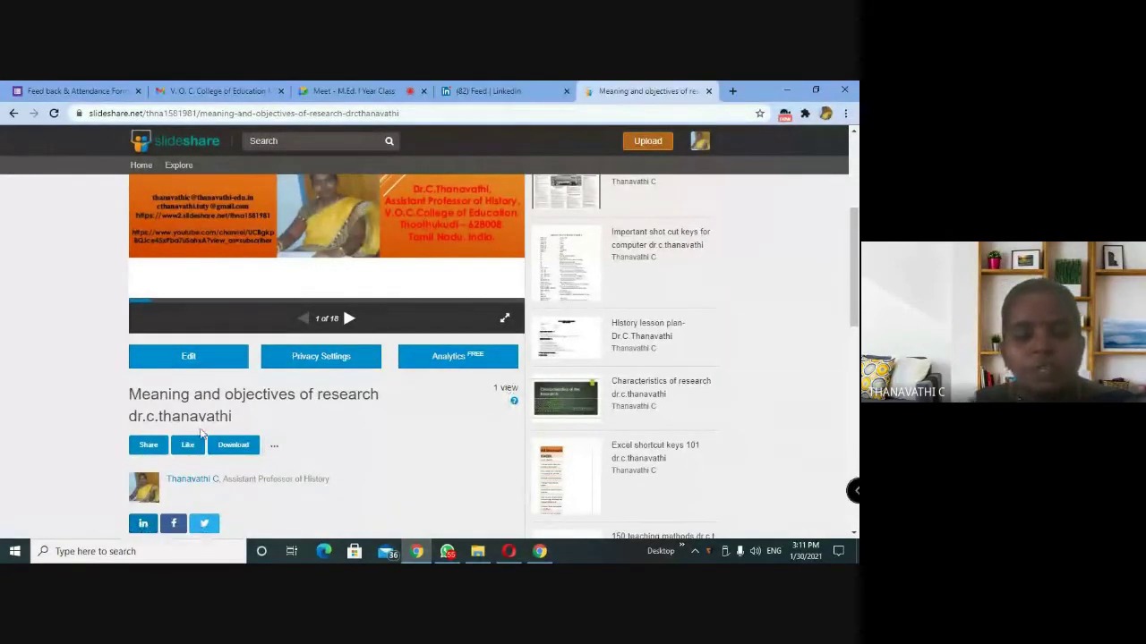
pyautogui.click(237, 362)
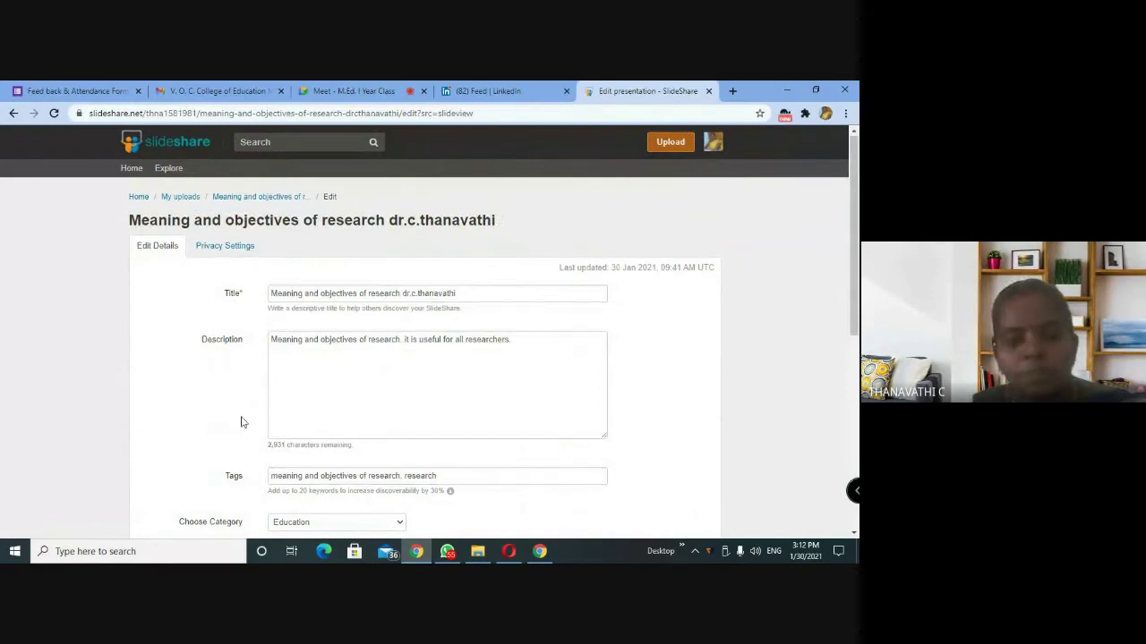
pyautogui.scroll(-2, 243, 422)
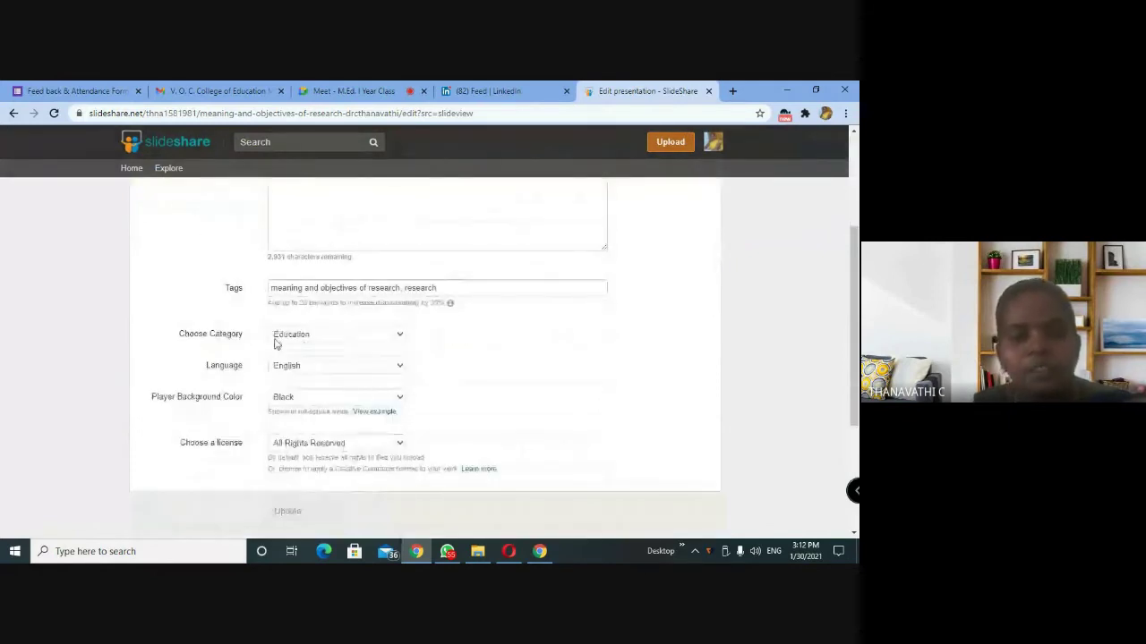
pyautogui.click(398, 337)
pyautogui.click(399, 336)
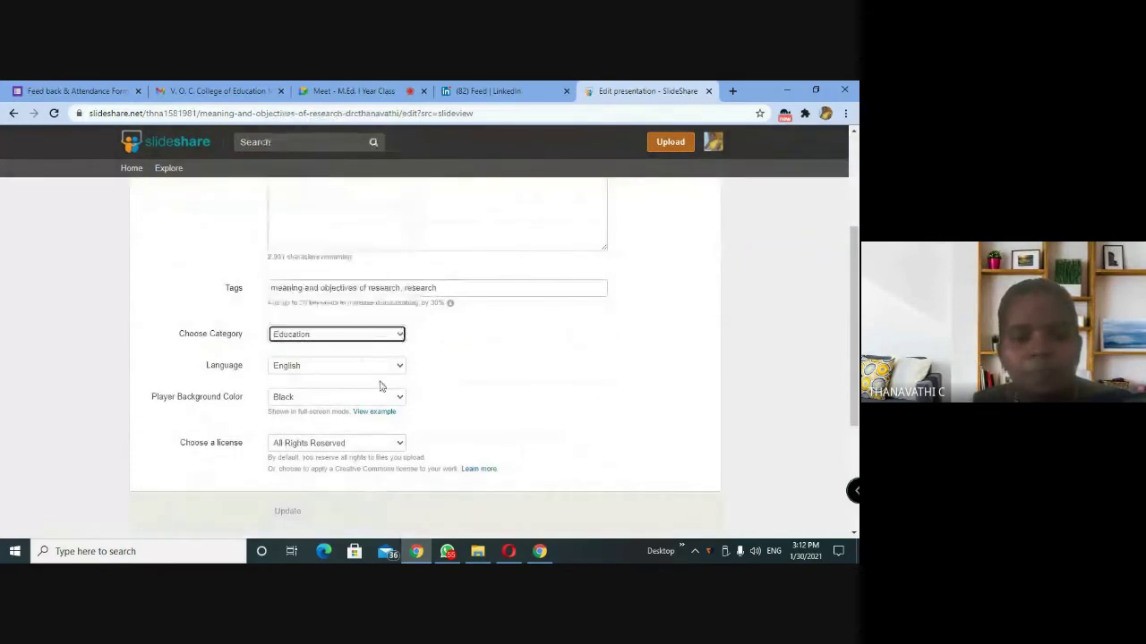
pyautogui.click(399, 368)
pyautogui.click(391, 399)
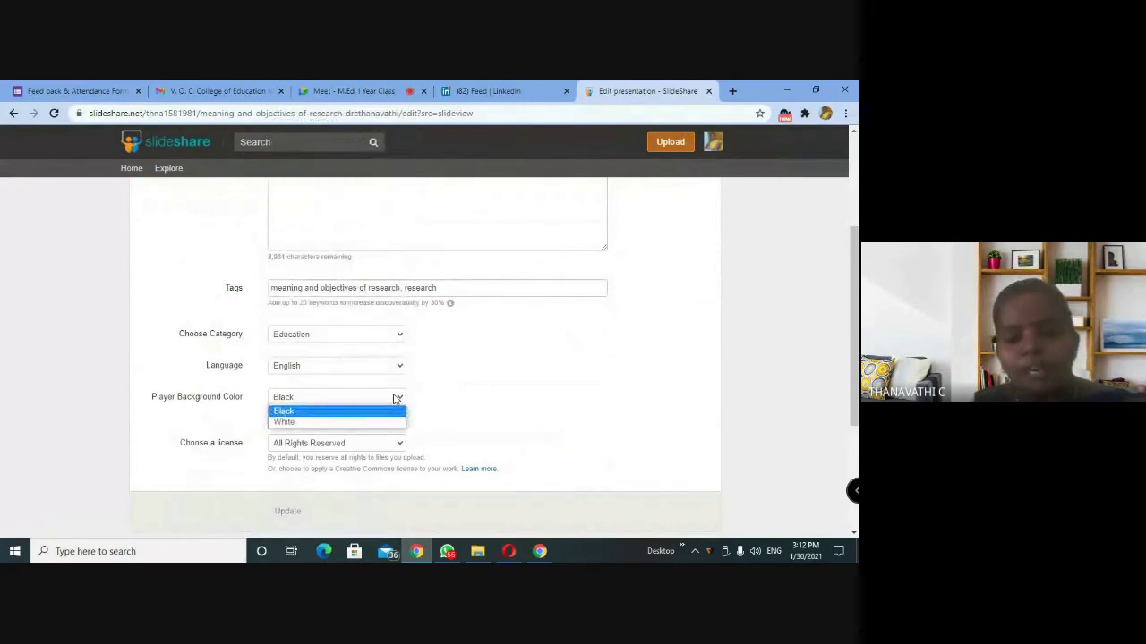
pyautogui.click(403, 443)
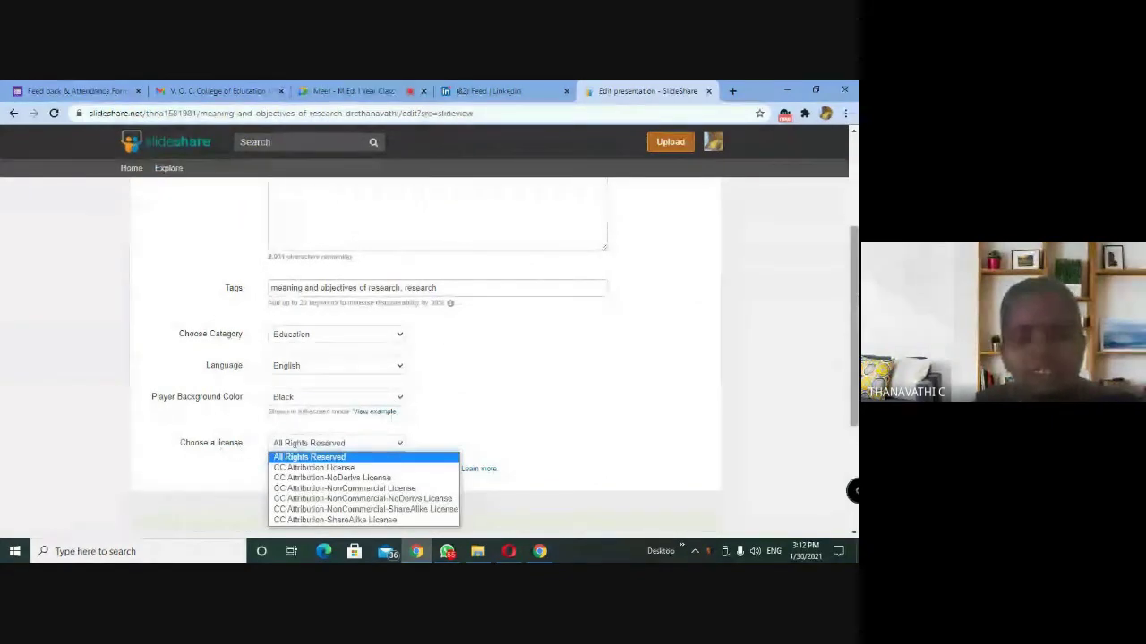
pyautogui.scroll(-2, 405, 302)
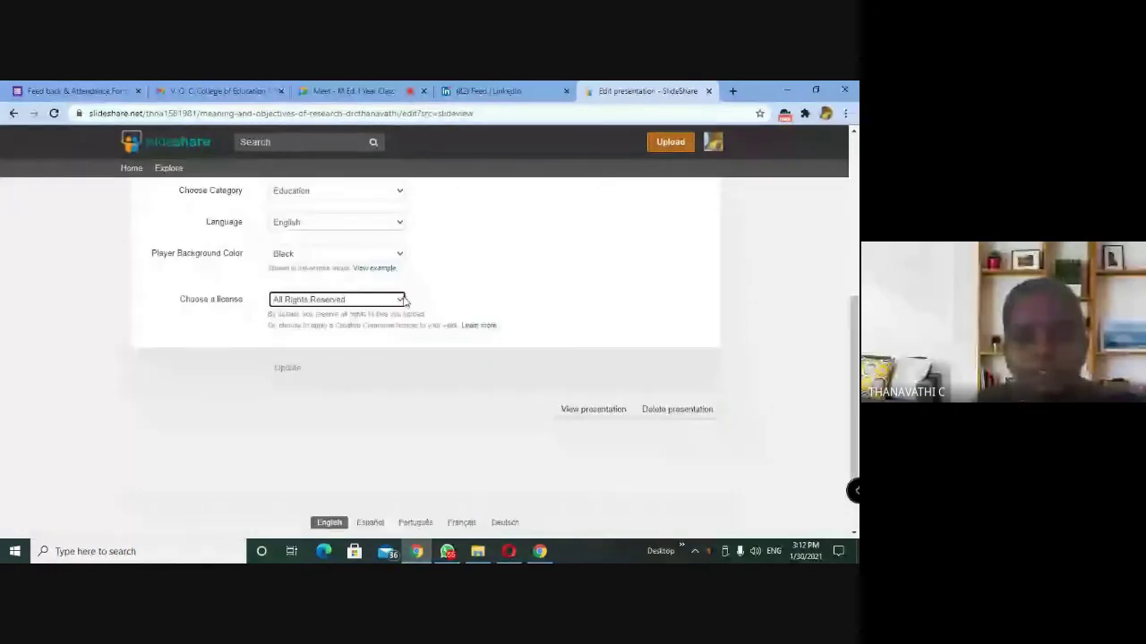
# Step: Try the CC Attribution License for the presentation and return the license to All Rights Reserved
pyautogui.click(404, 302)
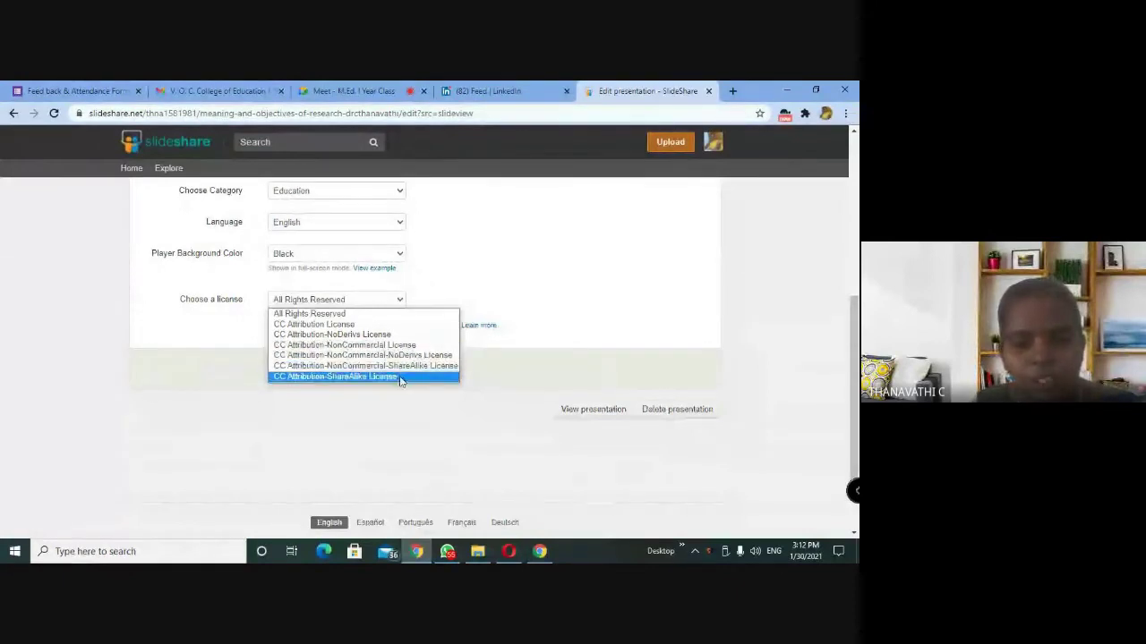
pyautogui.click(364, 327)
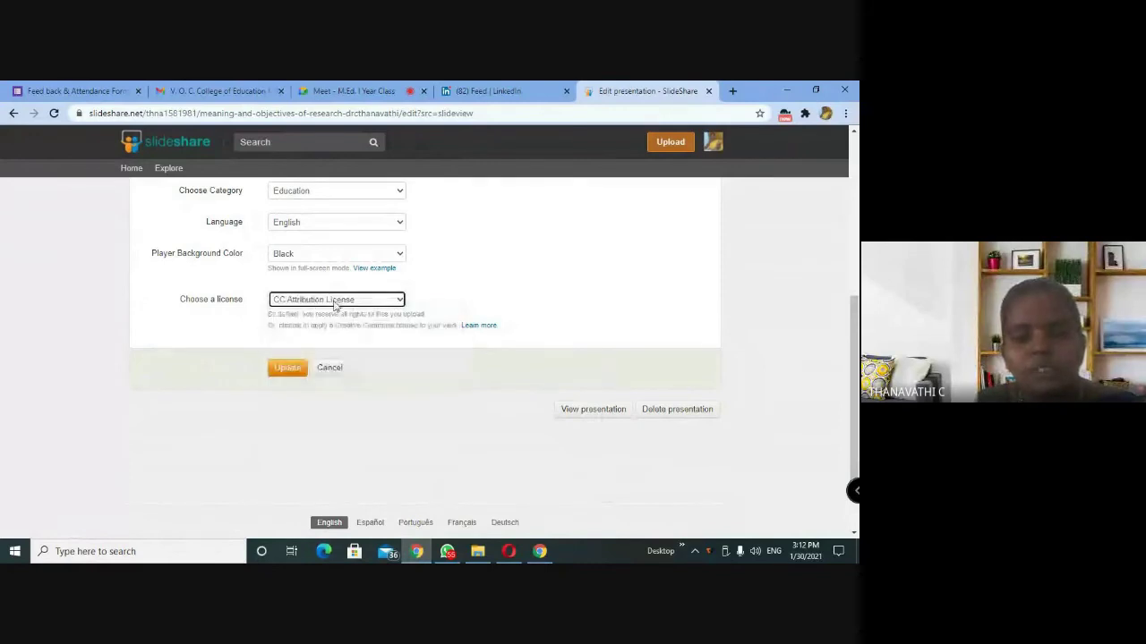
pyautogui.click(400, 301)
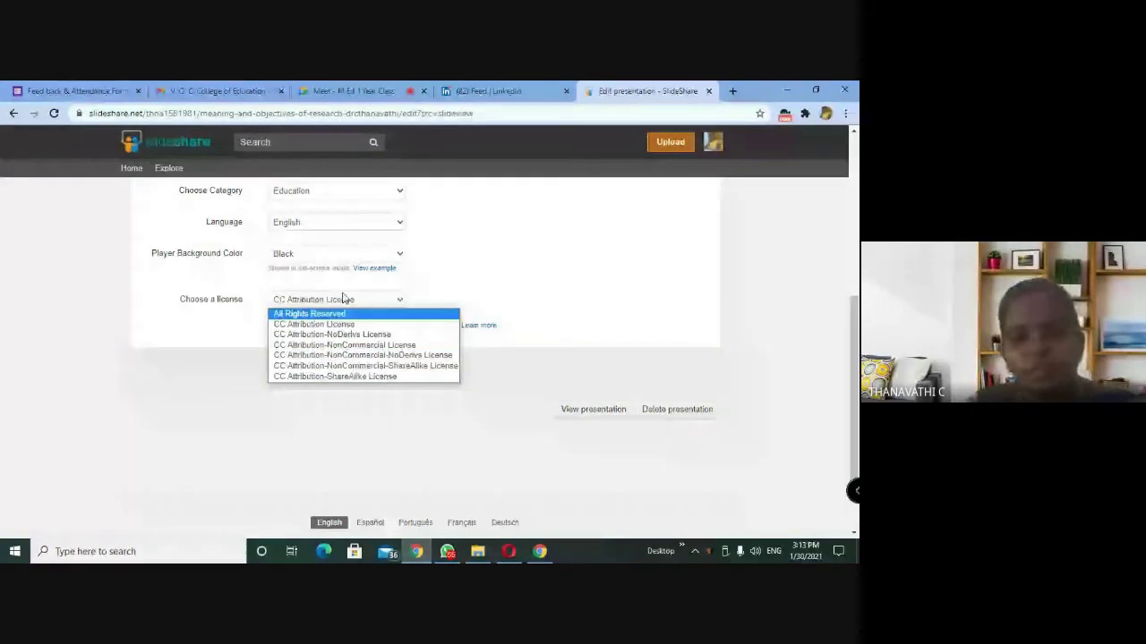
pyautogui.click(401, 300)
pyautogui.click(402, 300)
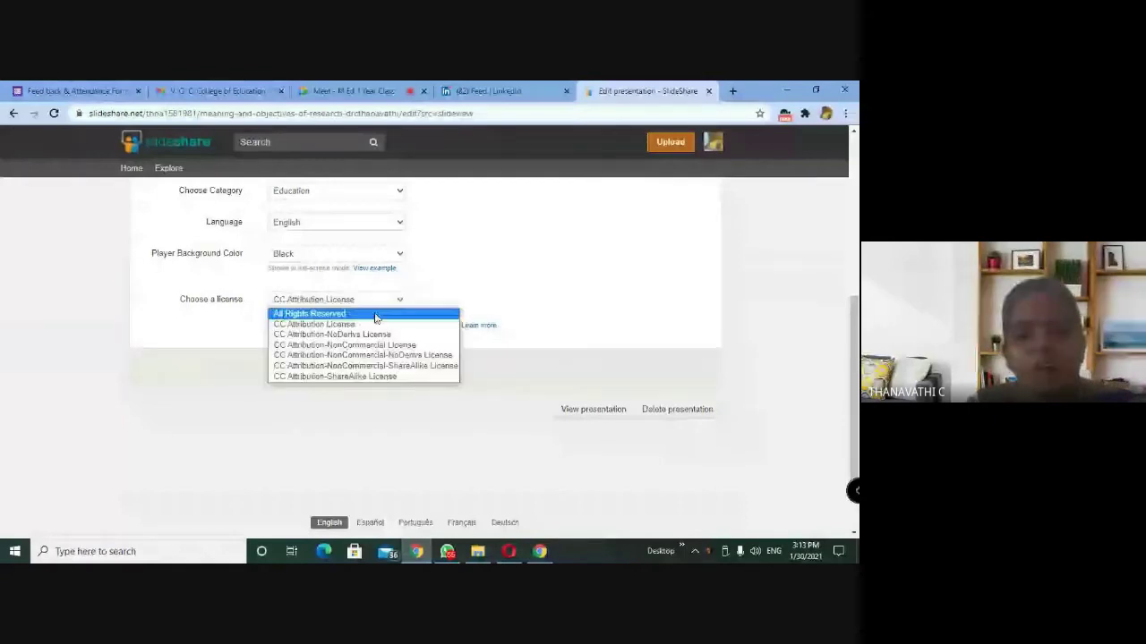
pyautogui.click(376, 315)
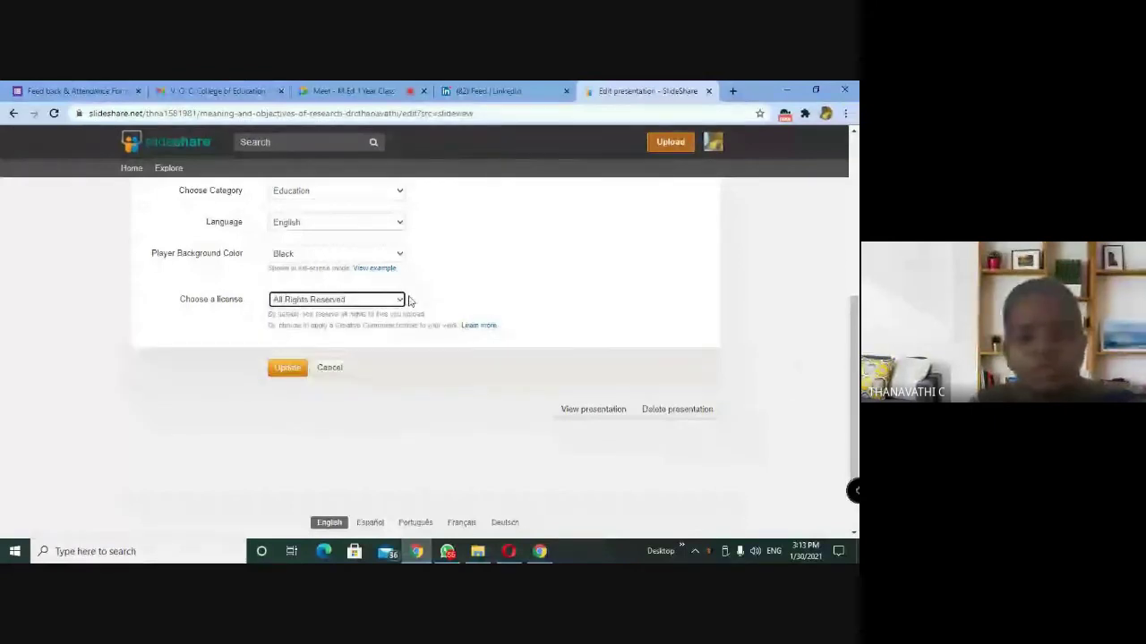
pyautogui.click(401, 301)
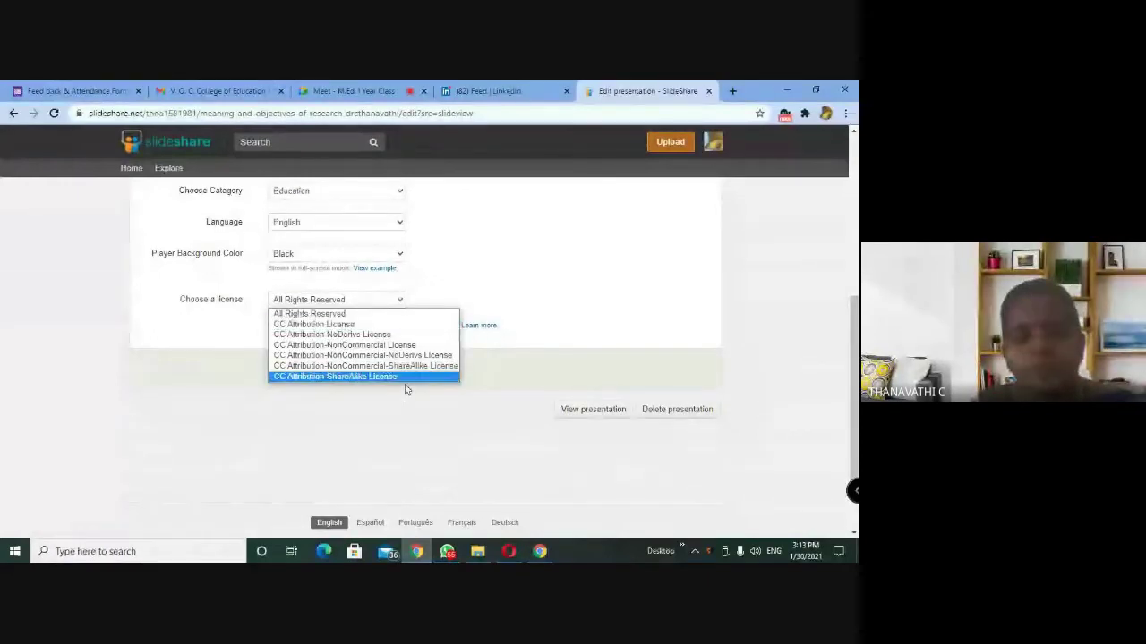
pyautogui.click(340, 313)
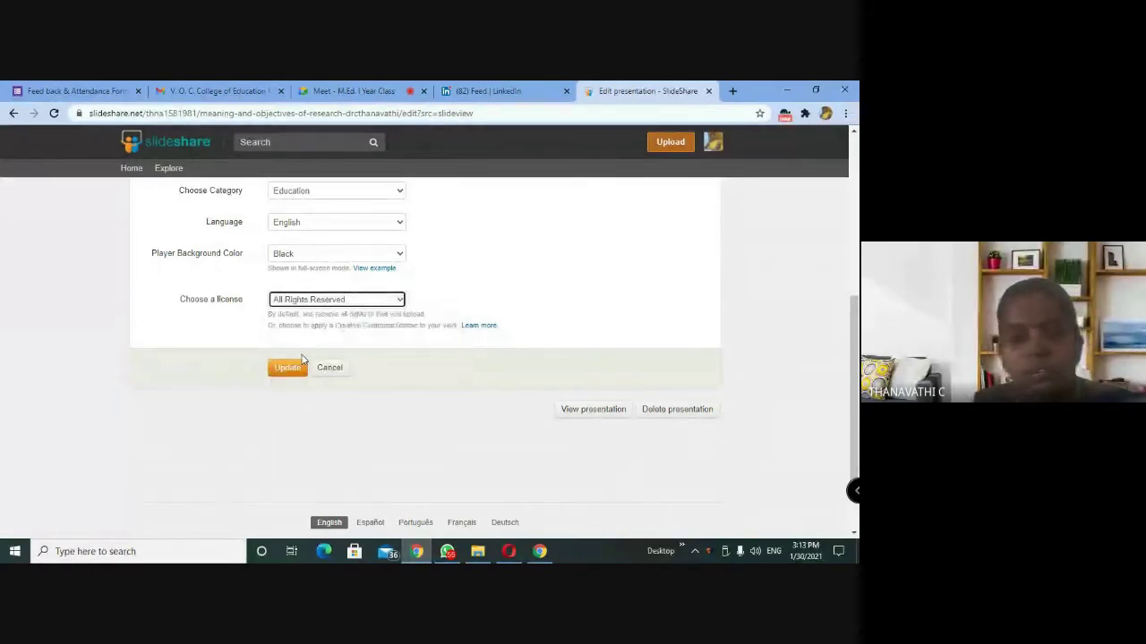
# Step: Set the presentation's license to CC Attribution License and save the updated details
pyautogui.click(396, 301)
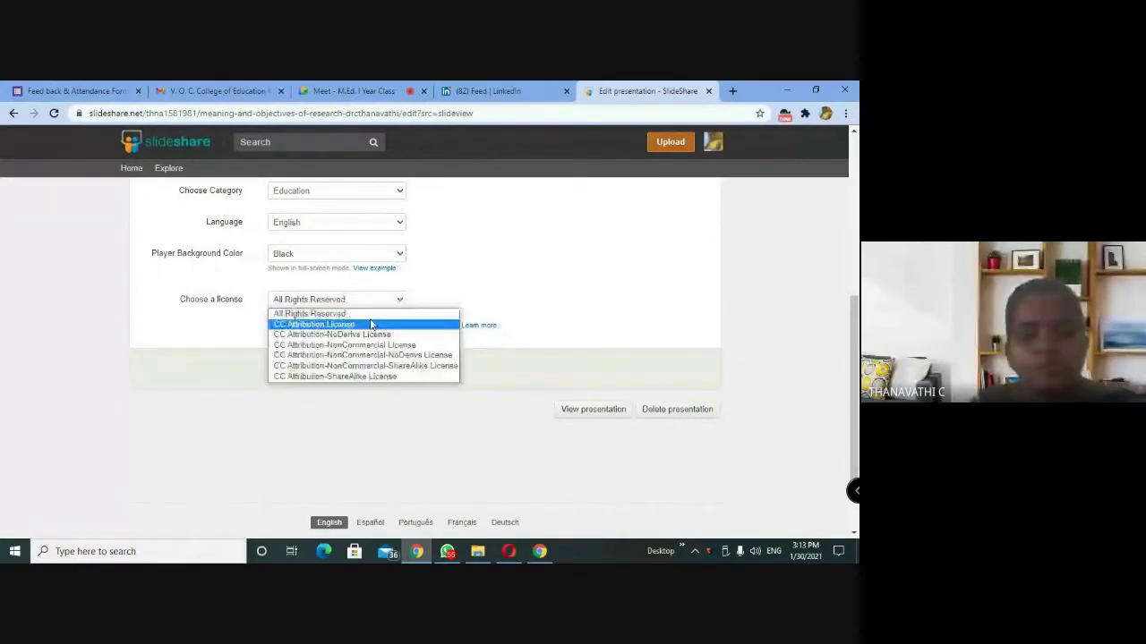
pyautogui.click(371, 325)
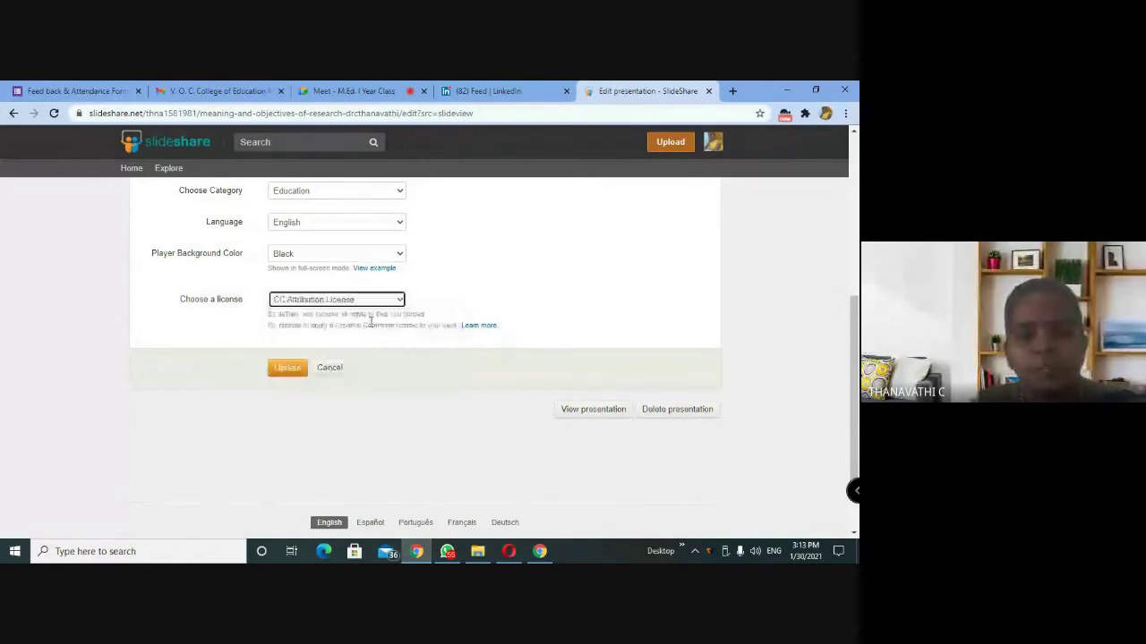
pyautogui.click(287, 374)
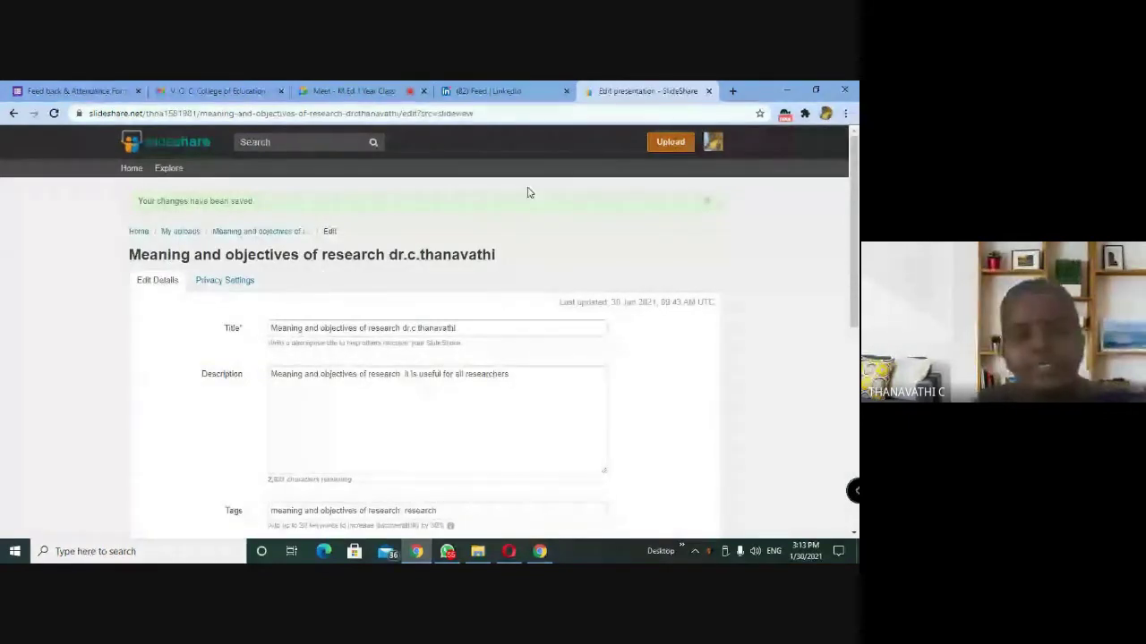
# Step: Open the presentation's privacy settings and set both user downloads and slide clipping to No
pyautogui.click(237, 283)
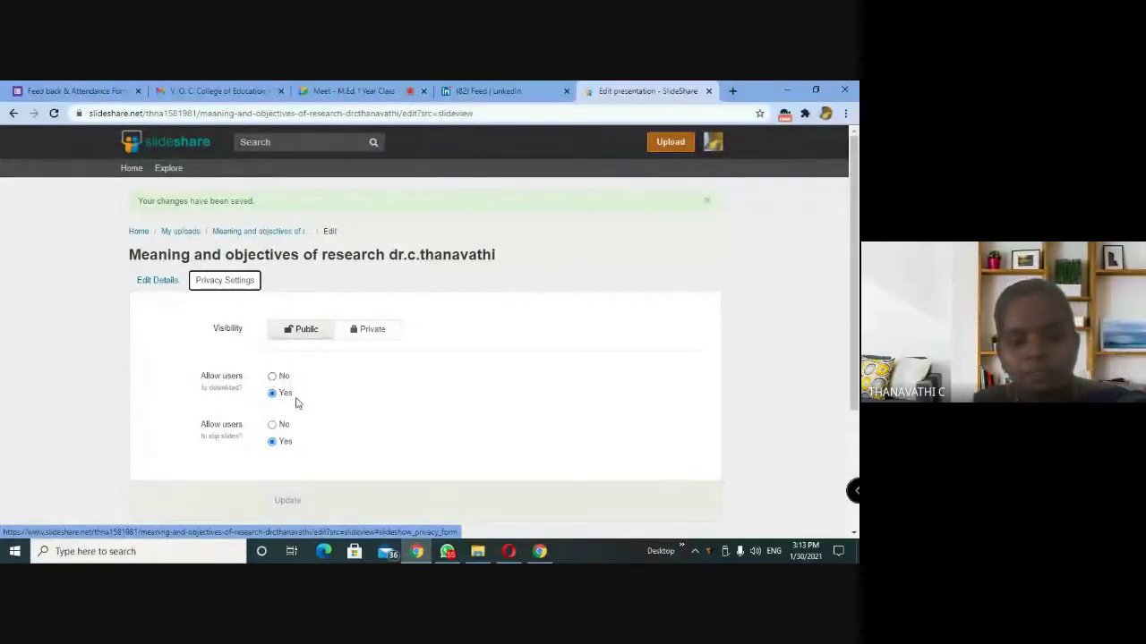
pyautogui.scroll(-2, 291, 402)
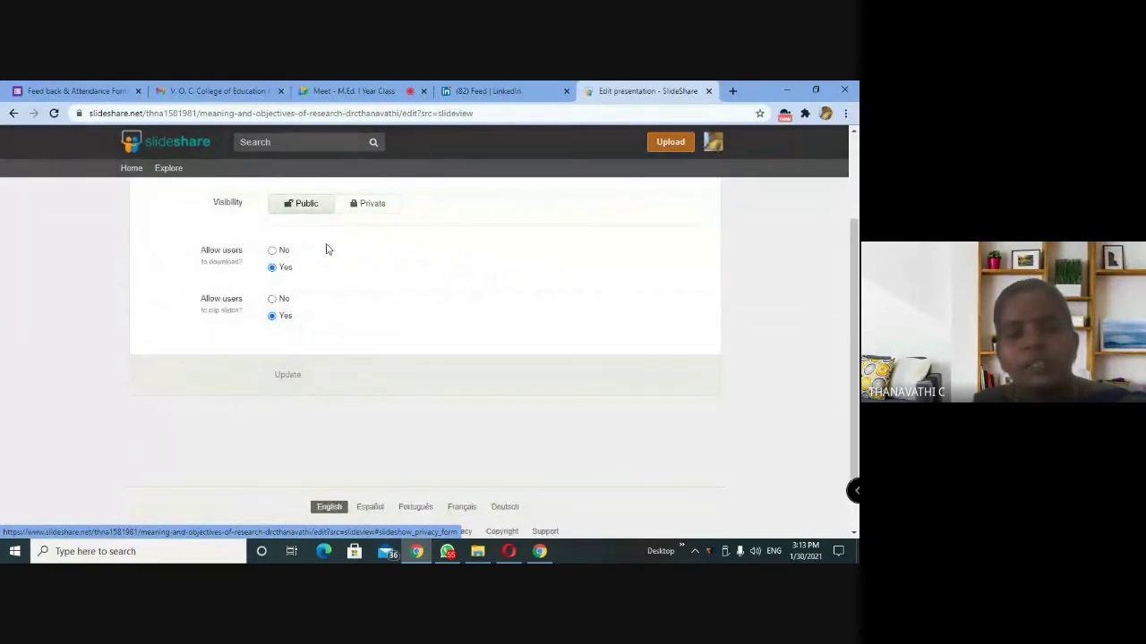
pyautogui.scroll(1, 295, 260)
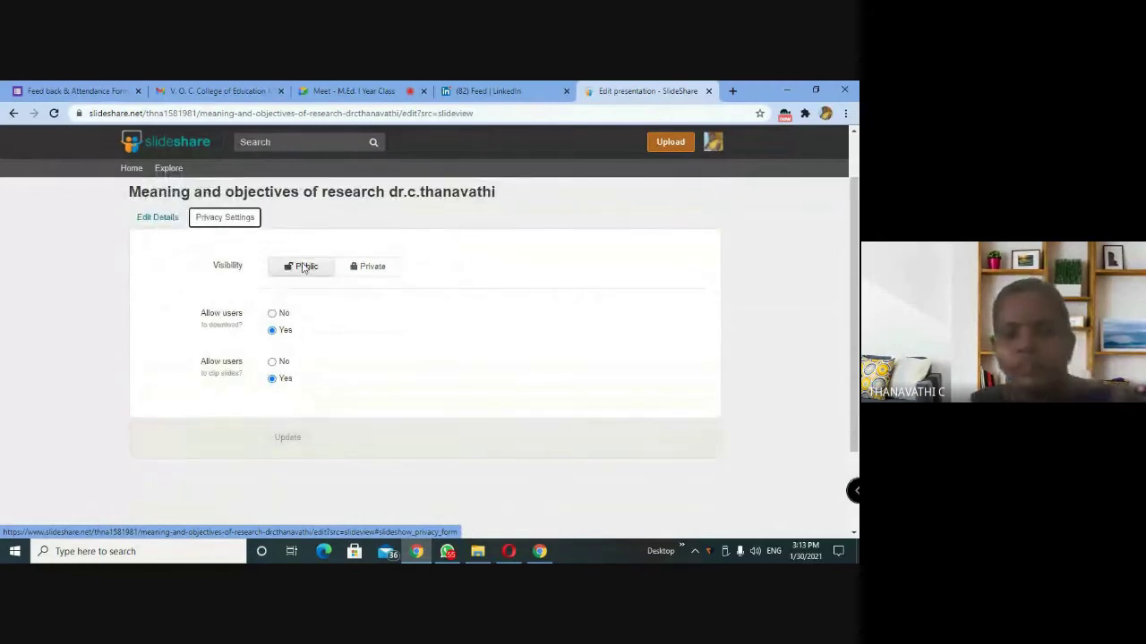
pyautogui.click(272, 313)
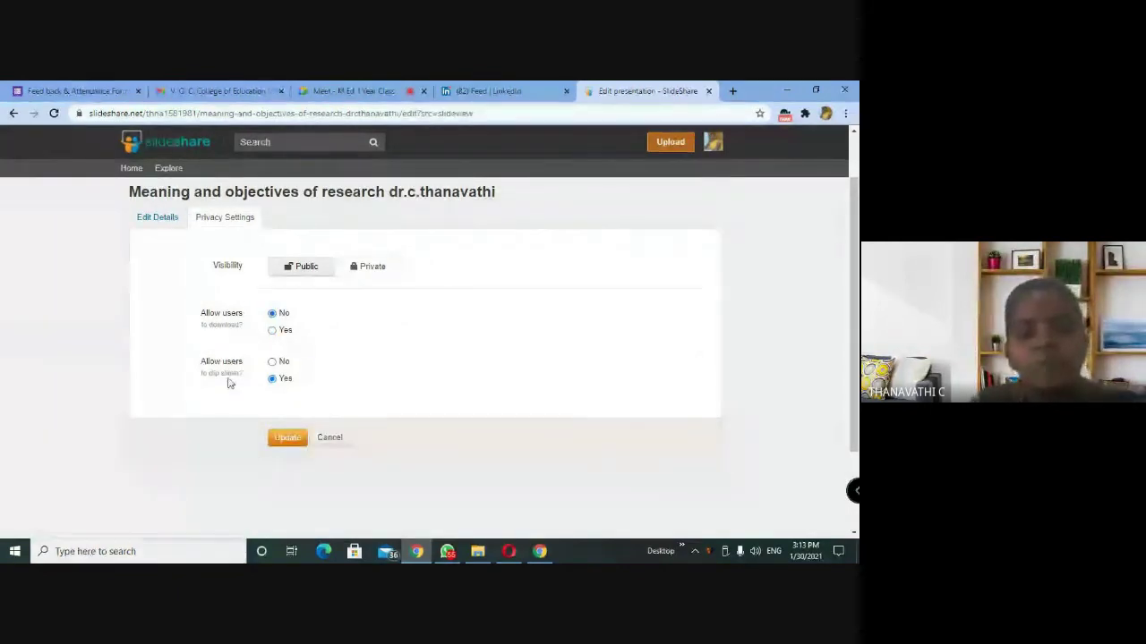
pyautogui.click(272, 362)
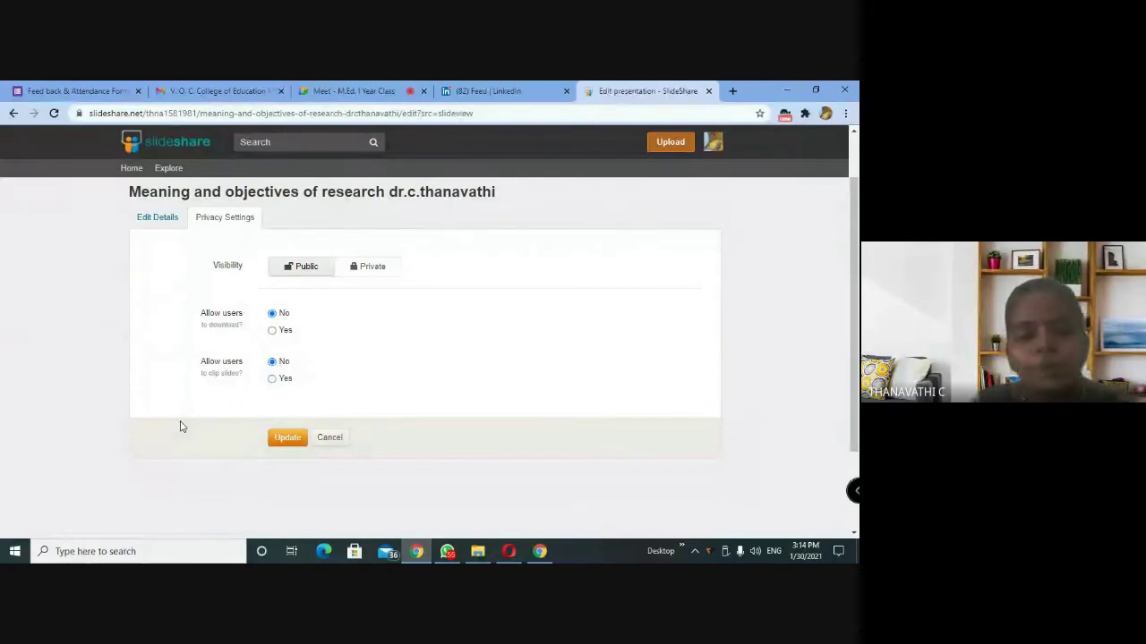
# Step: Switch user downloads and slide clipping to Yes, and return both options to No
pyautogui.click(273, 331)
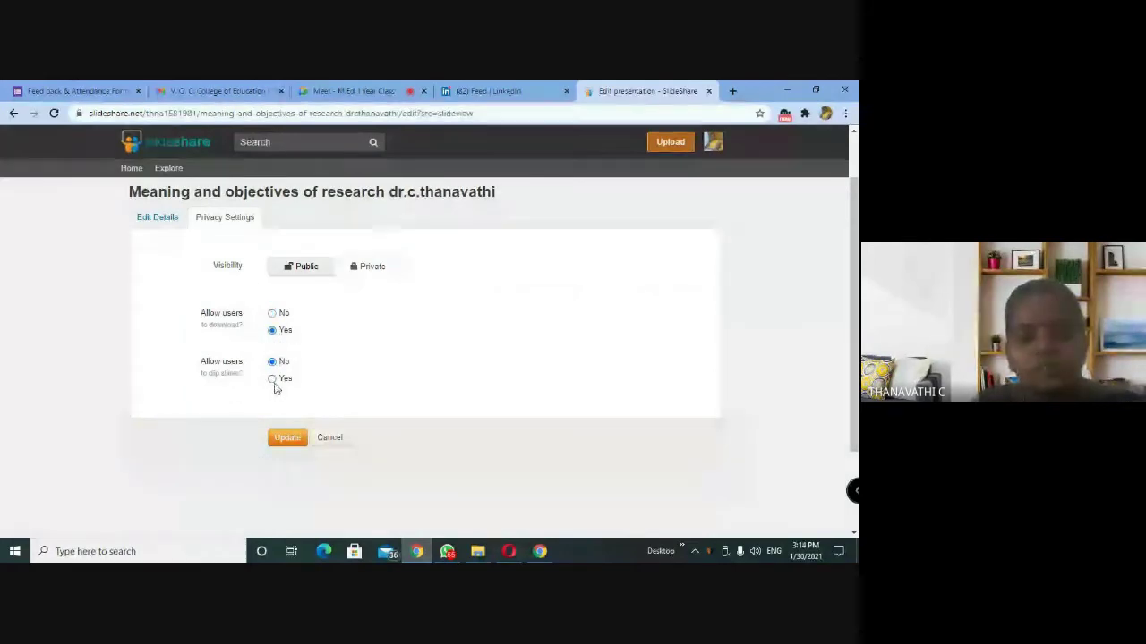
pyautogui.click(272, 378)
pyautogui.click(272, 314)
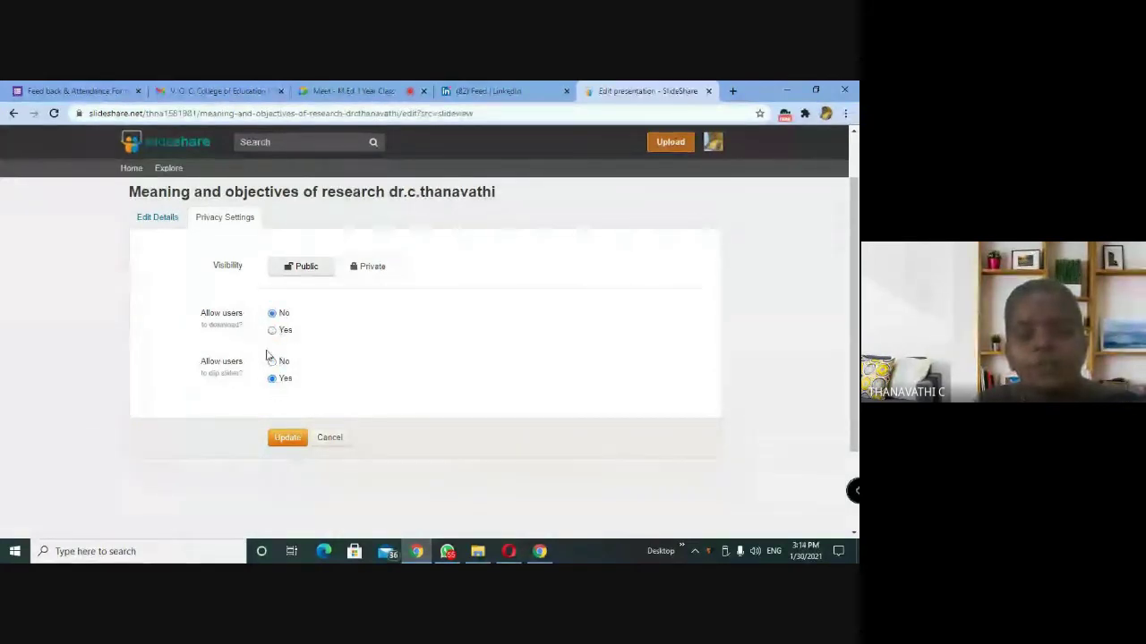
pyautogui.click(272, 362)
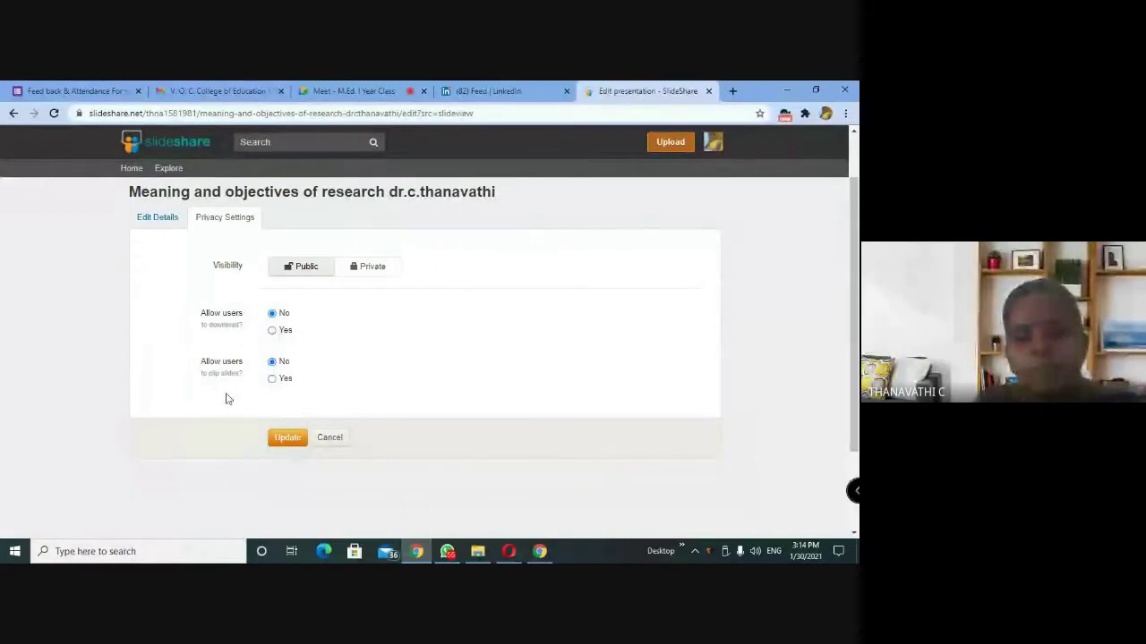
# Step: Save the presentation's updated privacy settings and open its viewing page
pyautogui.click(287, 437)
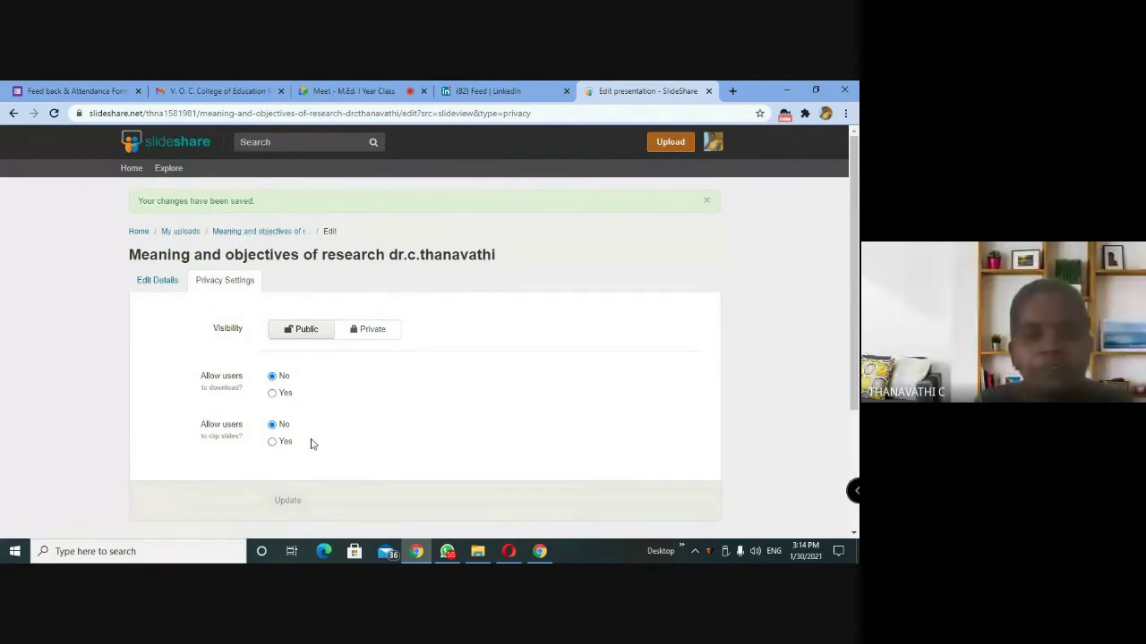
pyautogui.click(245, 232)
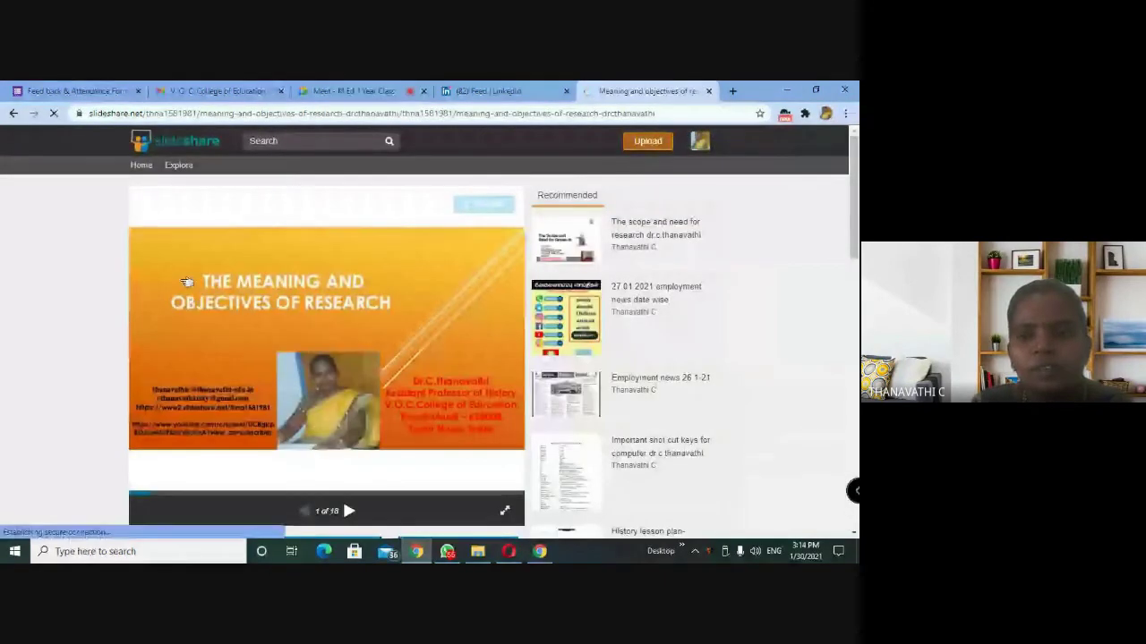
# Step: Open the account's public profile page and examine its biography, social links, followers, following list, featured presentation and likes
pyautogui.moveTo(695, 159)
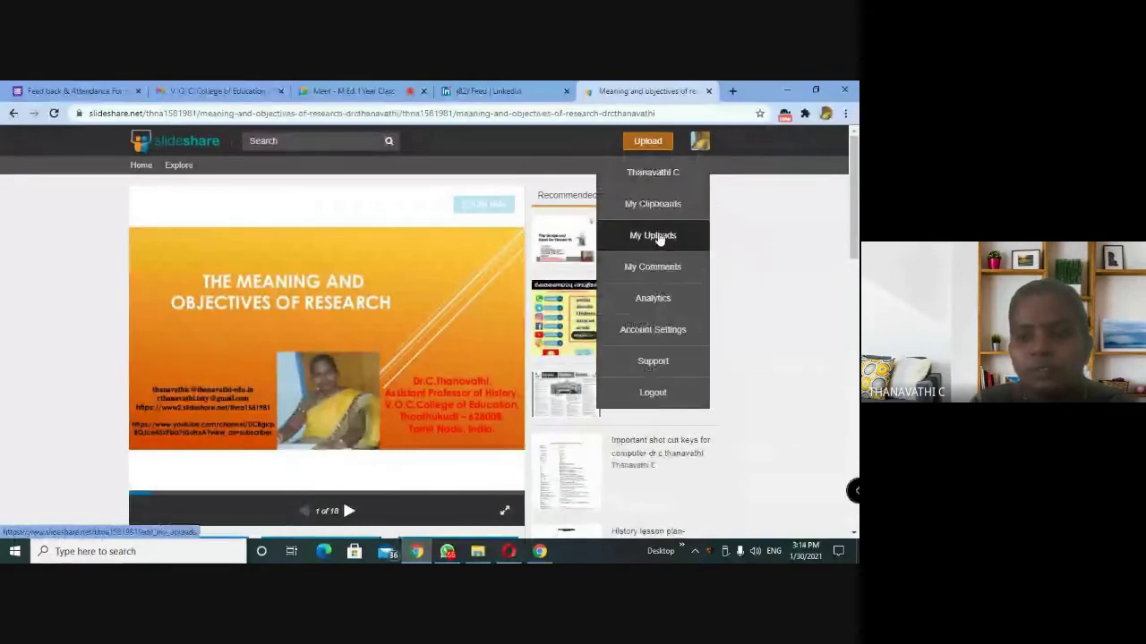
pyautogui.click(653, 172)
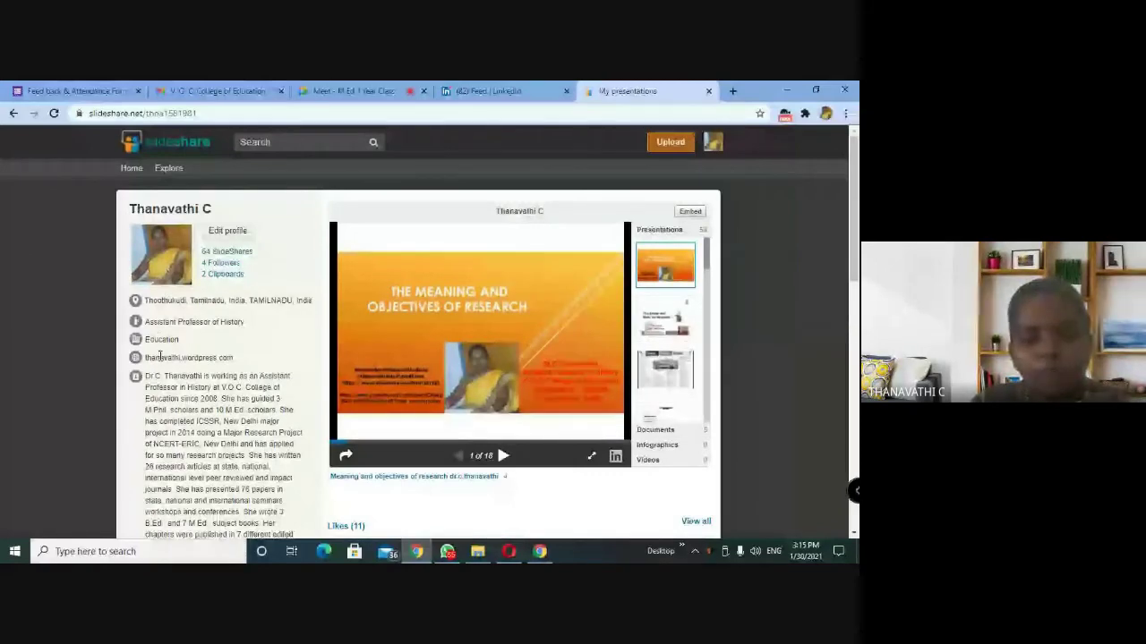
pyautogui.scroll(-1, 197, 423)
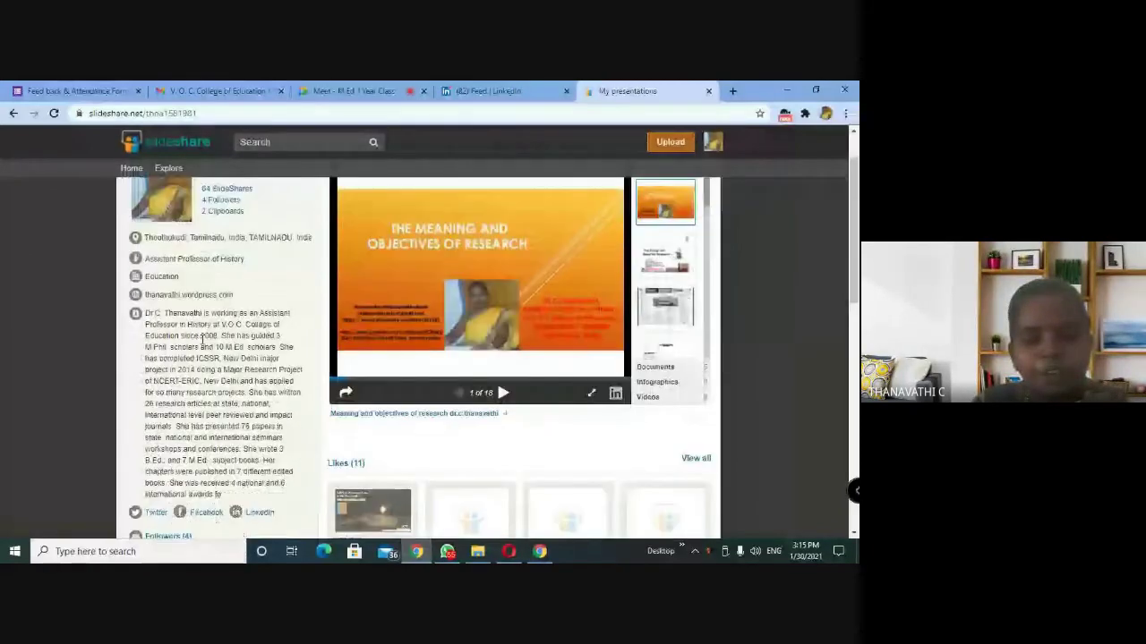
pyautogui.scroll(-2, 202, 338)
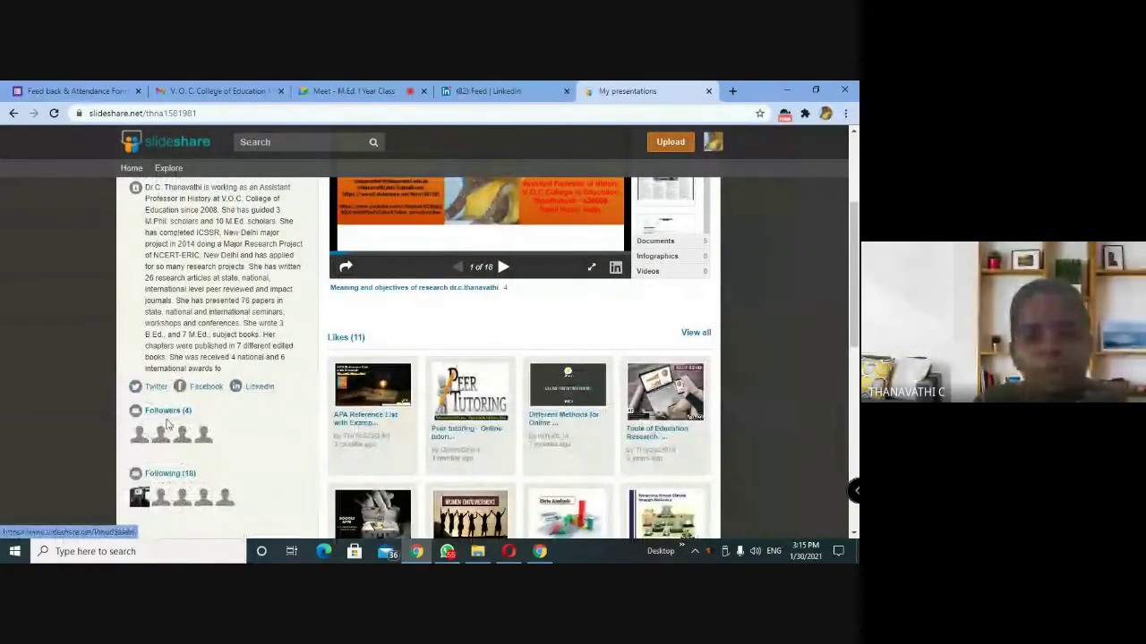
pyautogui.scroll(-1, 116, 404)
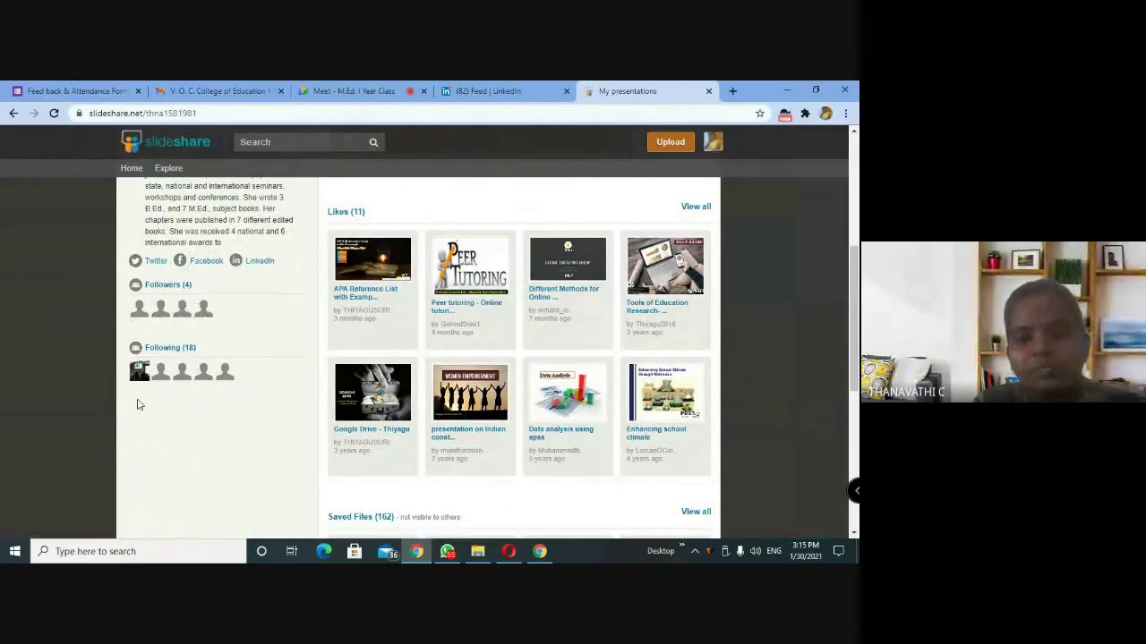
pyautogui.scroll(2, 369, 309)
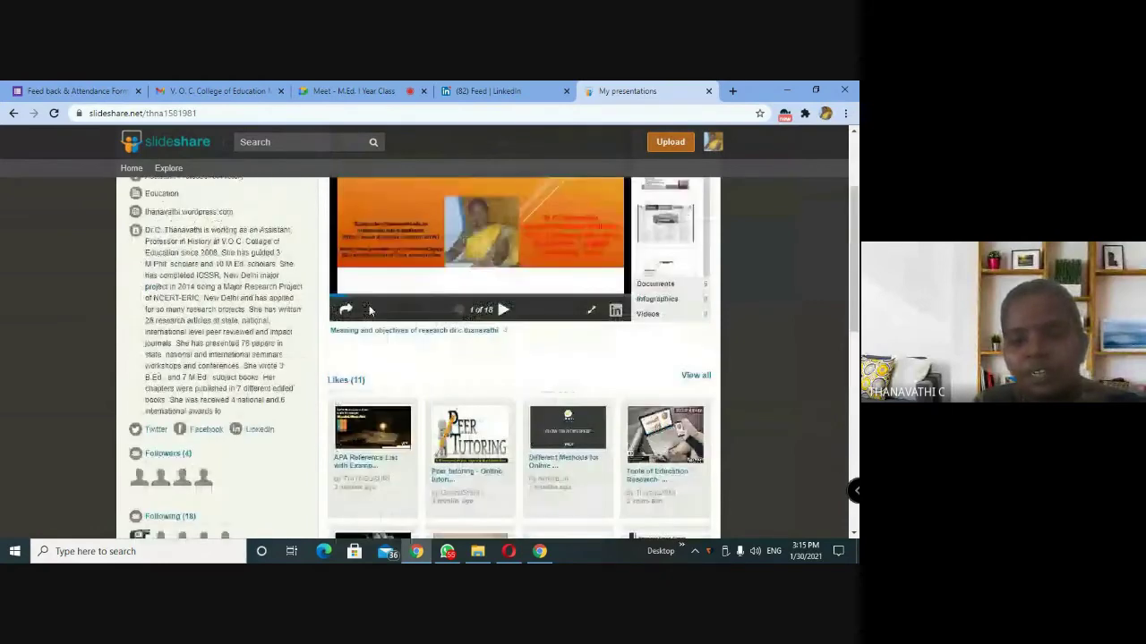
pyautogui.scroll(2, 369, 309)
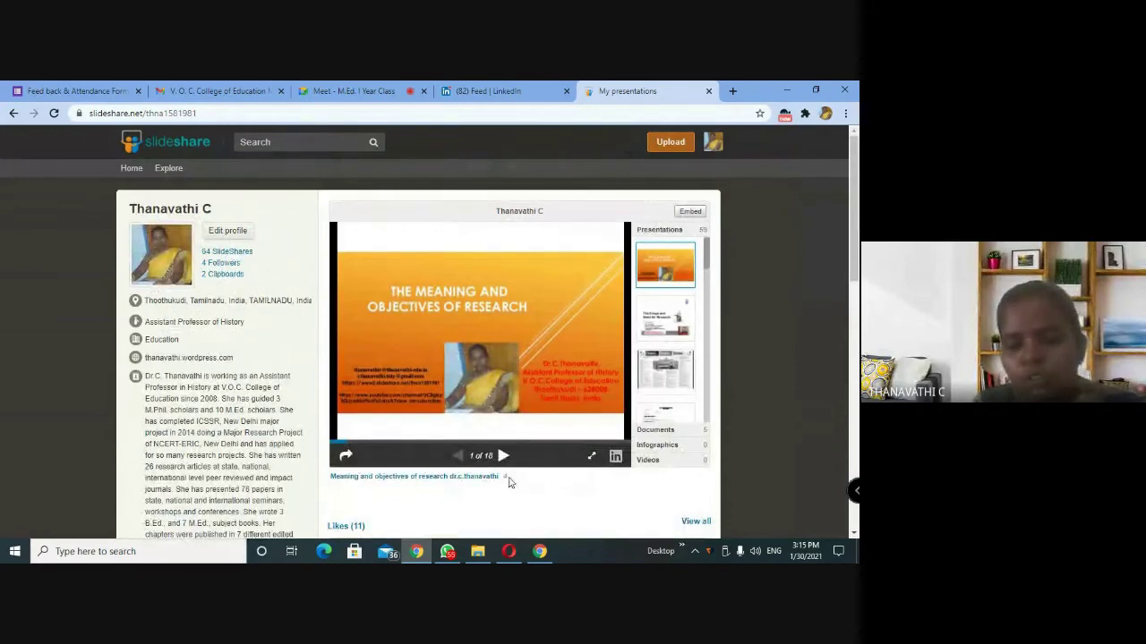
pyautogui.scroll(-1, 508, 484)
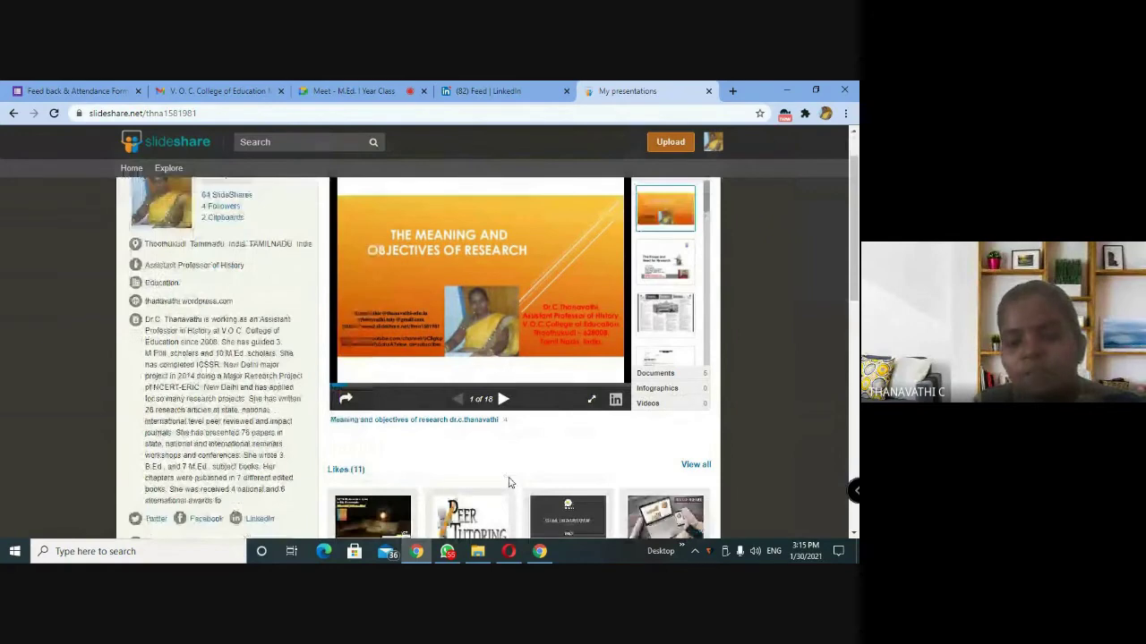
pyautogui.scroll(-1, 508, 483)
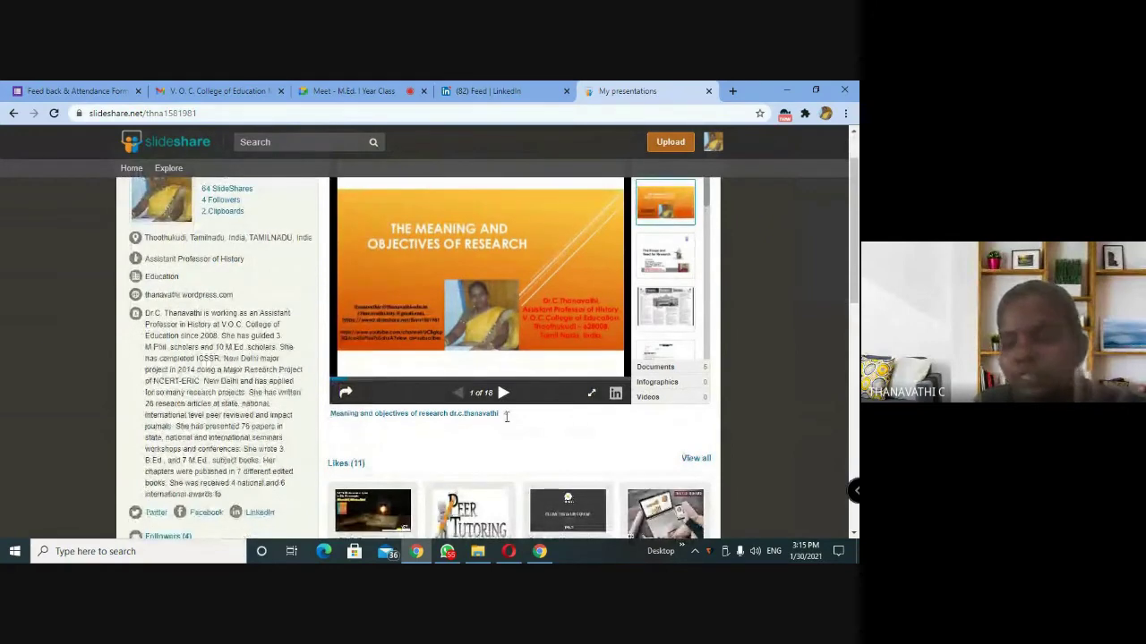